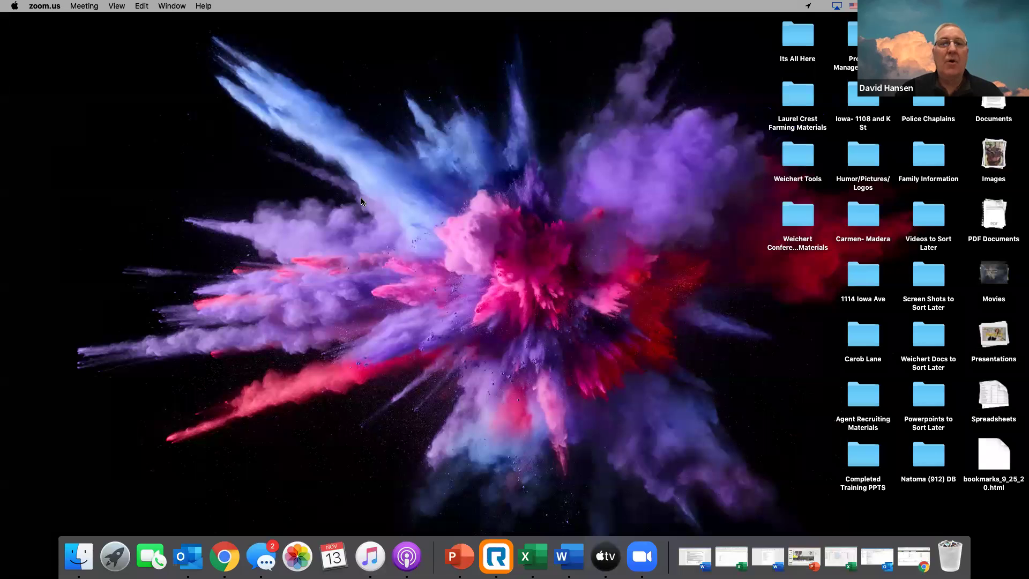
# Step: Cancel ending the Zoom meeting and restore the minimized Chrome window from the Dock
pyautogui.press('super+w')
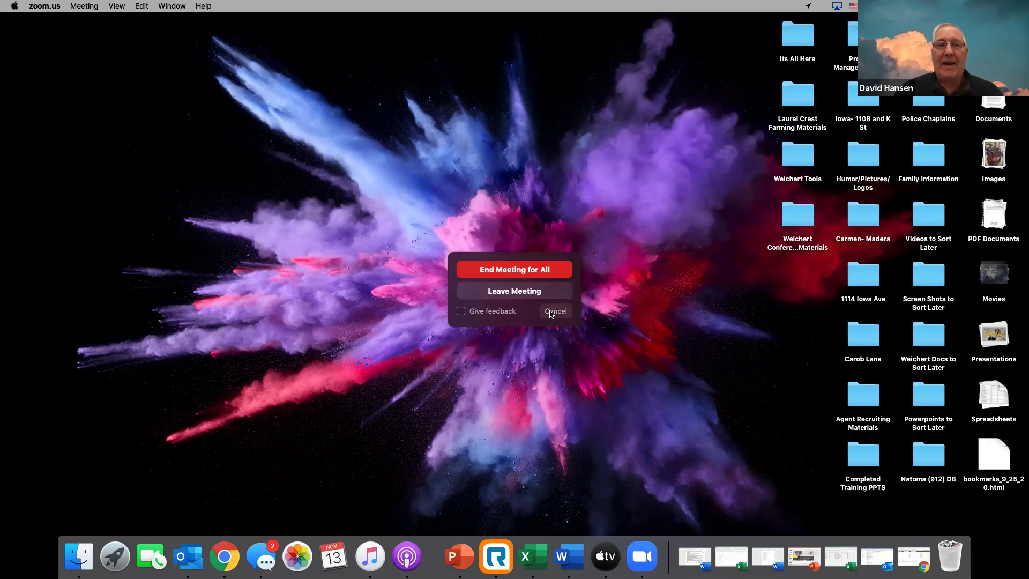
pyautogui.press('Escape')
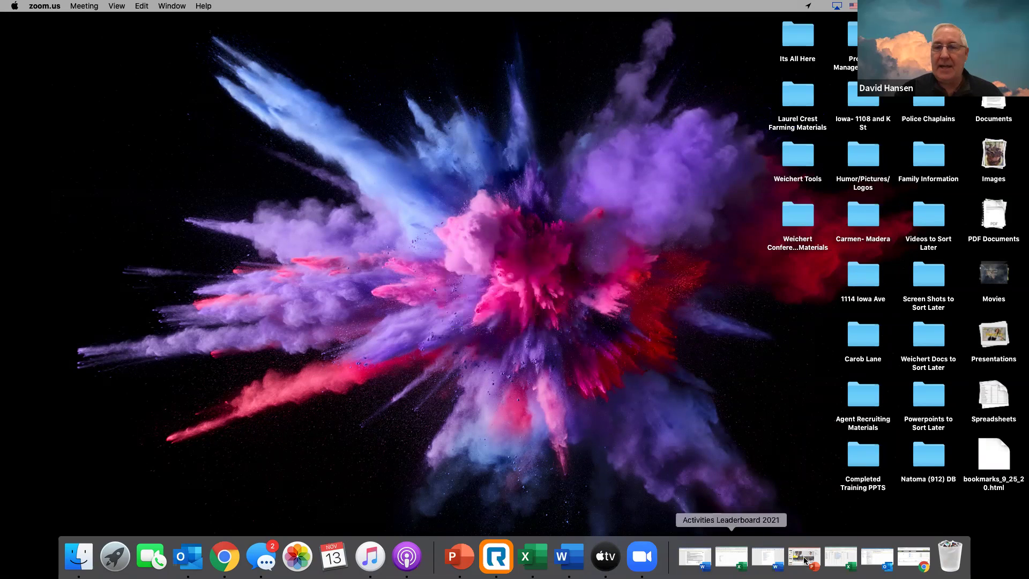
pyautogui.click(914, 556)
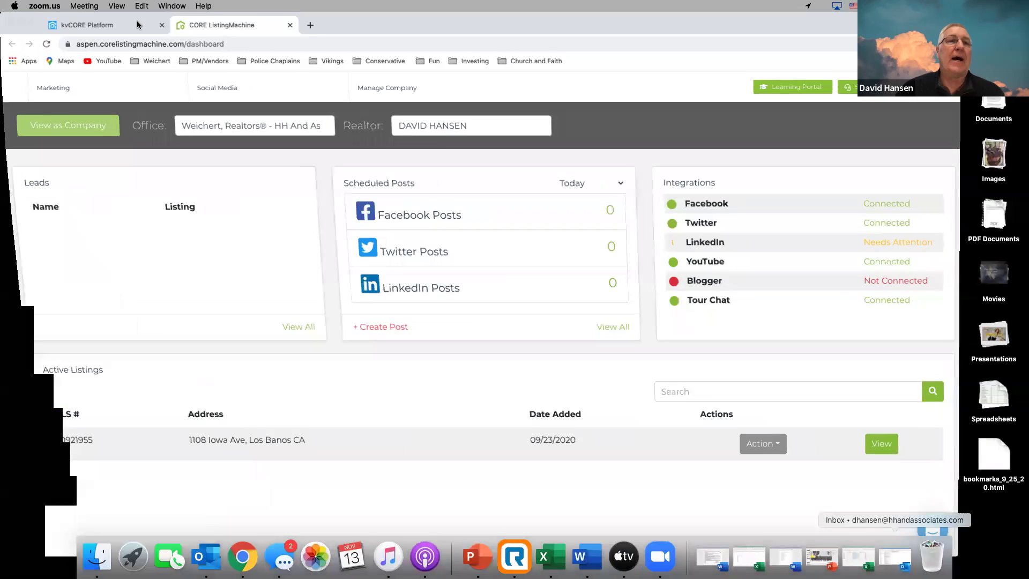
# Step: On the kvCORE Platform tab, toggle the sidebar and launch ListingMachine and Social in a new tab
pyautogui.click(118, 18)
pyautogui.click(118, 20)
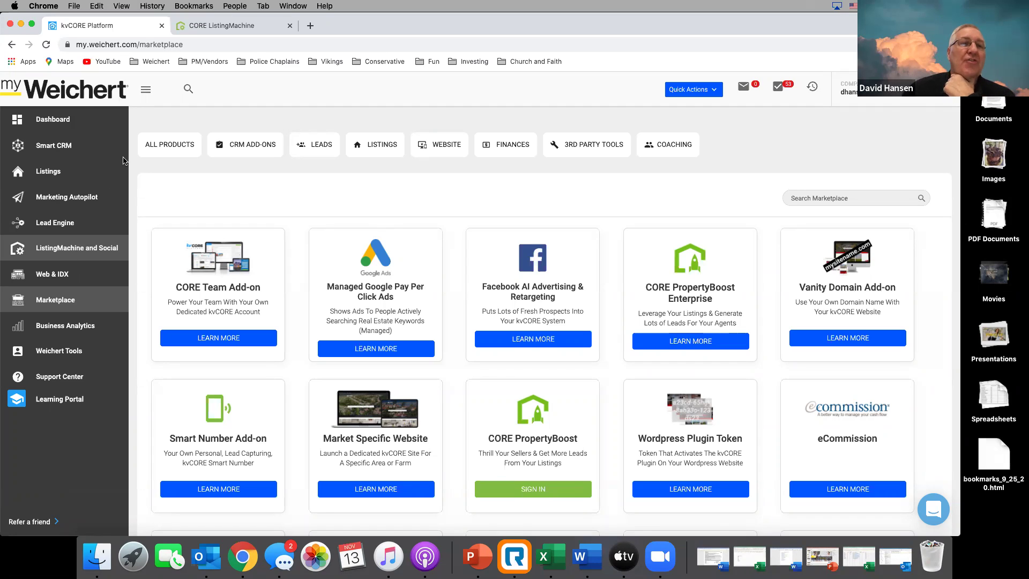
pyautogui.click(146, 89)
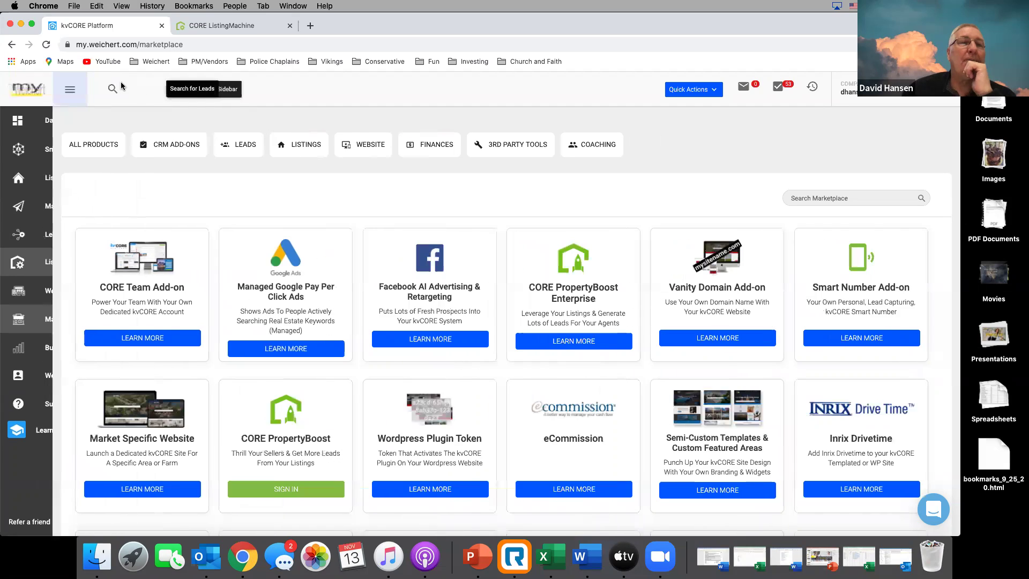
pyautogui.click(101, 89)
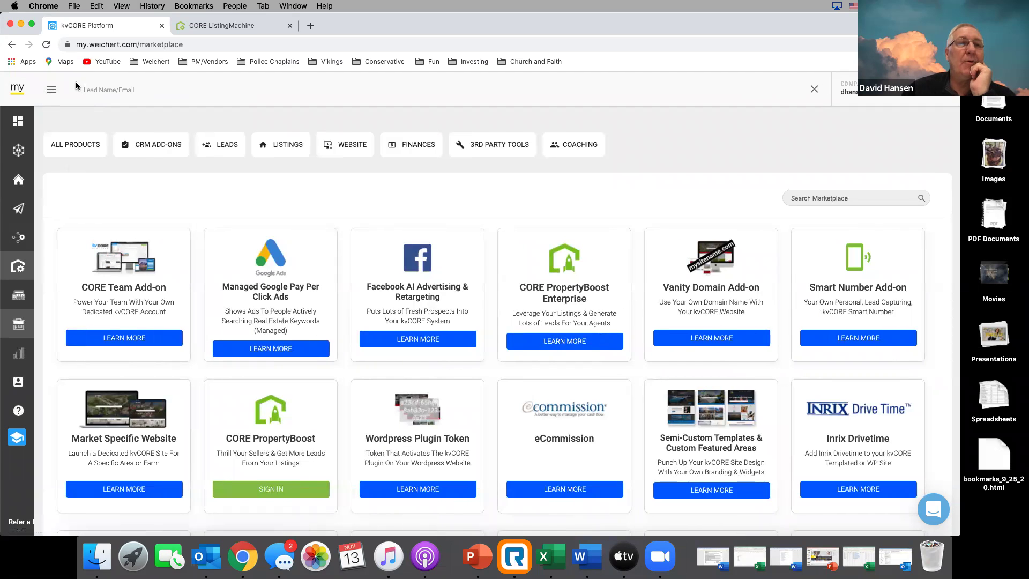
pyautogui.click(52, 89)
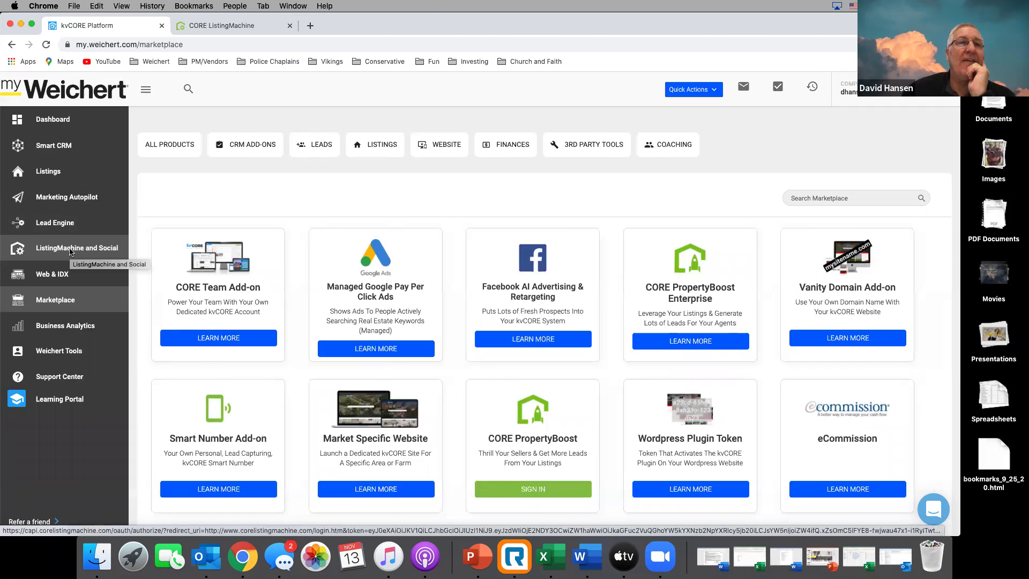
pyautogui.click(70, 251)
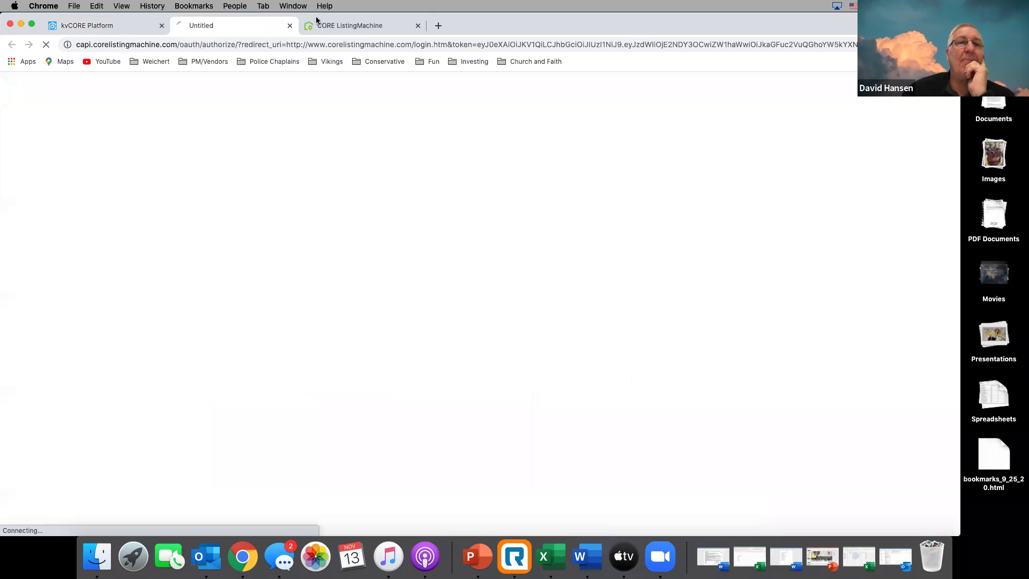
# Step: Close the old ListingMachine tab, view the dashboard as Company, then switch back to Agent view
pyautogui.click(419, 26)
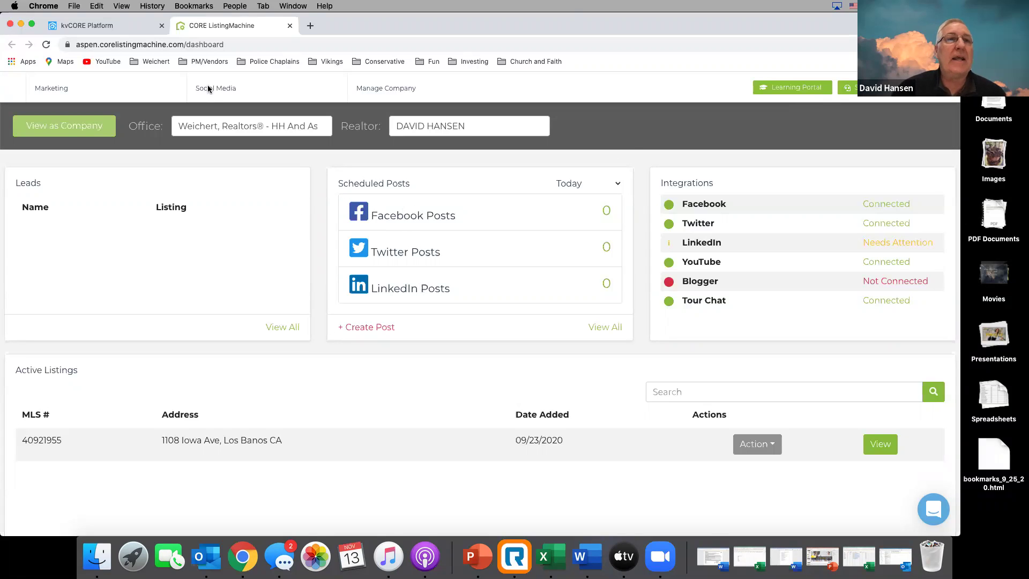
pyautogui.click(118, 18)
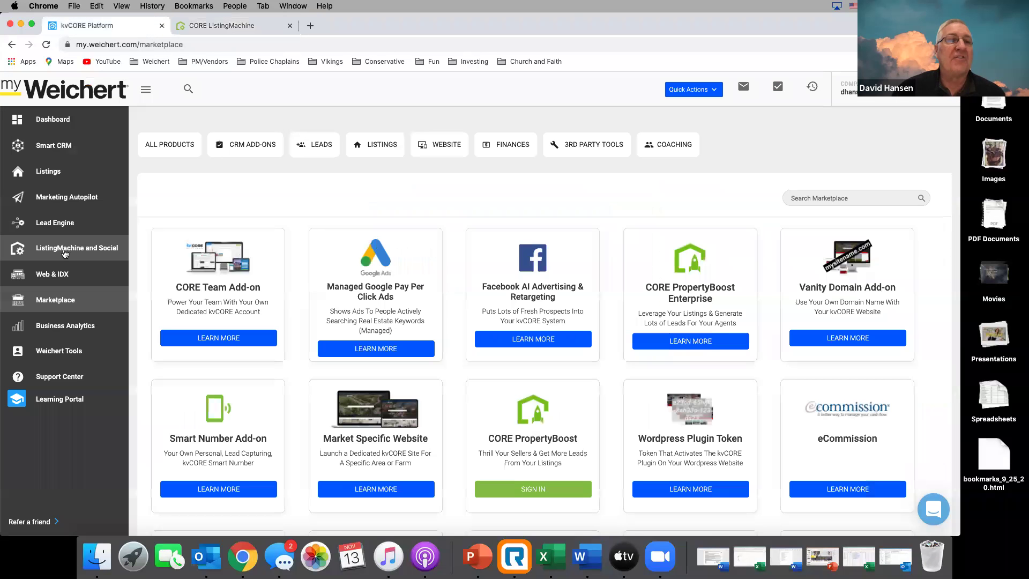
pyautogui.click(230, 29)
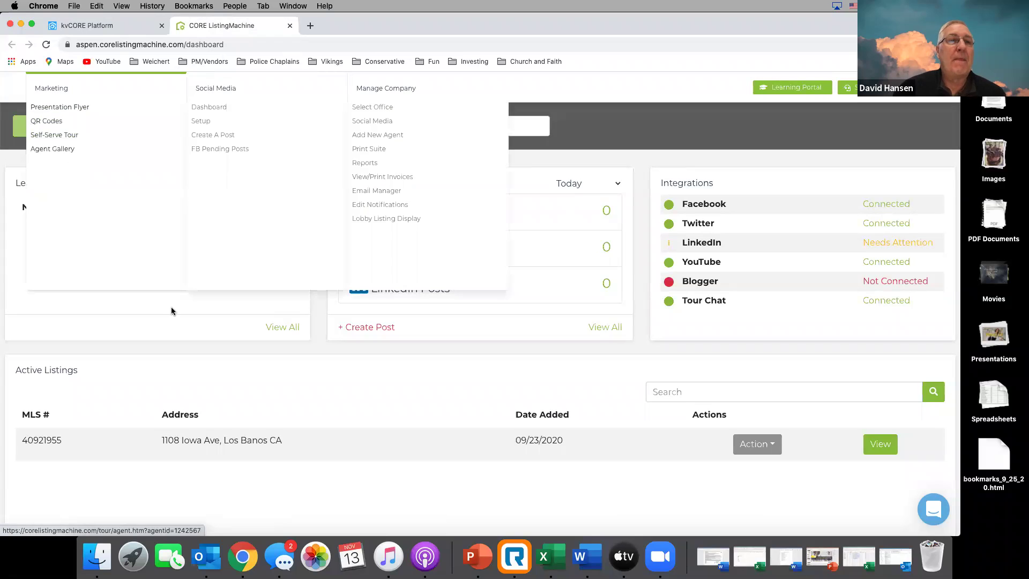
pyautogui.click(84, 130)
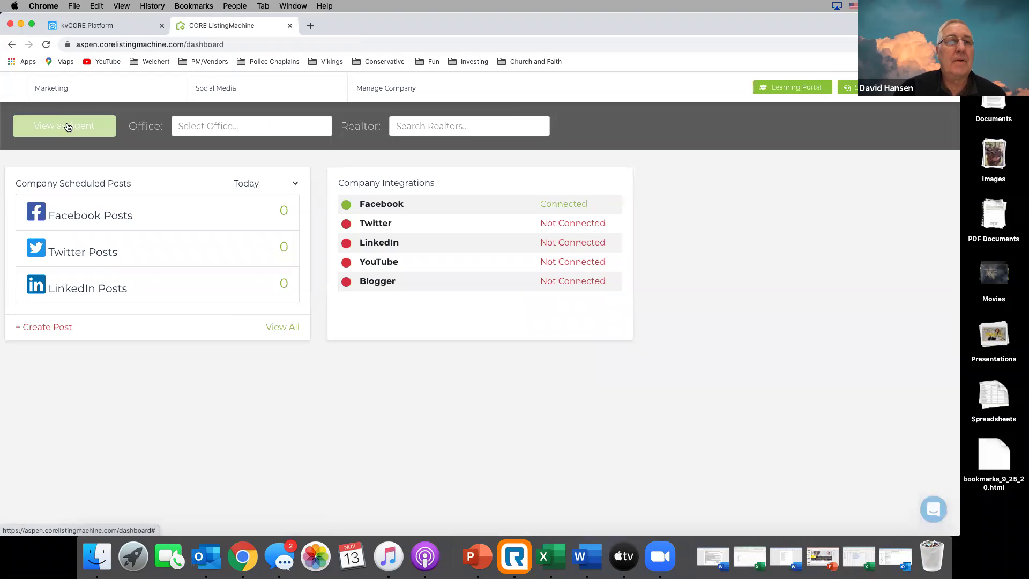
pyautogui.click(72, 126)
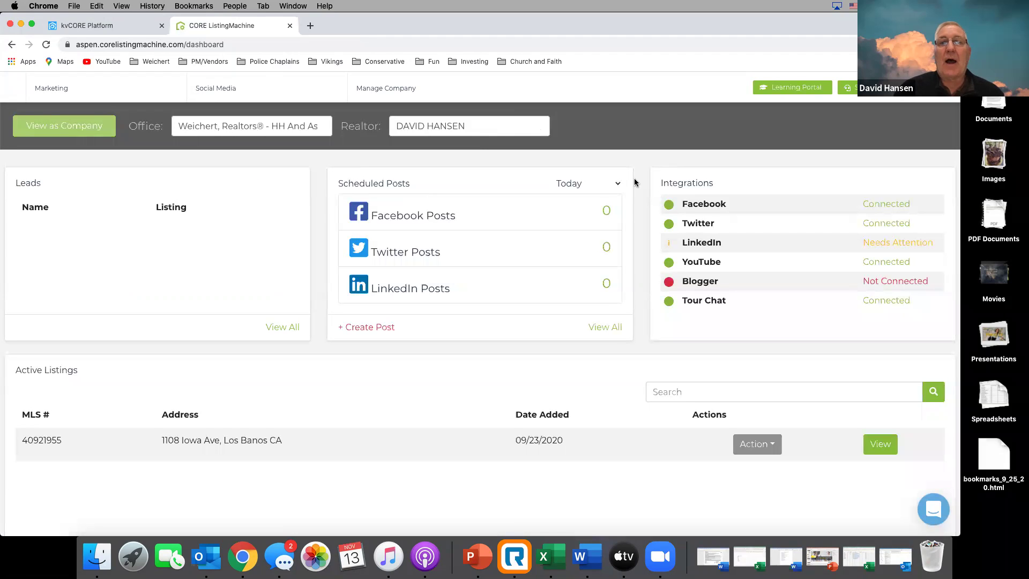
# Step: Change the Scheduled Posts range from Today to Next 7 days
pyautogui.click(616, 184)
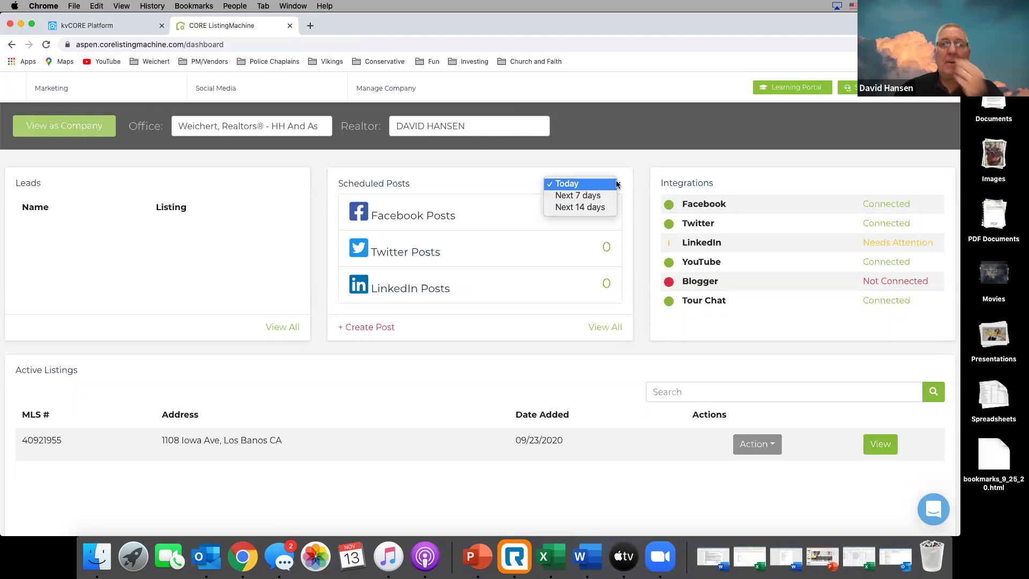
pyautogui.click(588, 197)
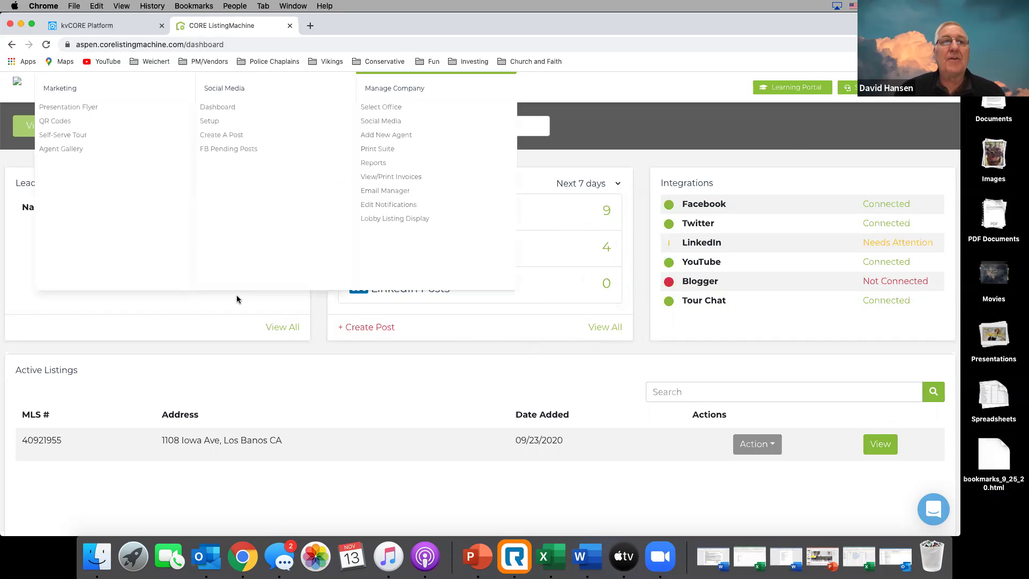
pyautogui.moveTo(242, 170)
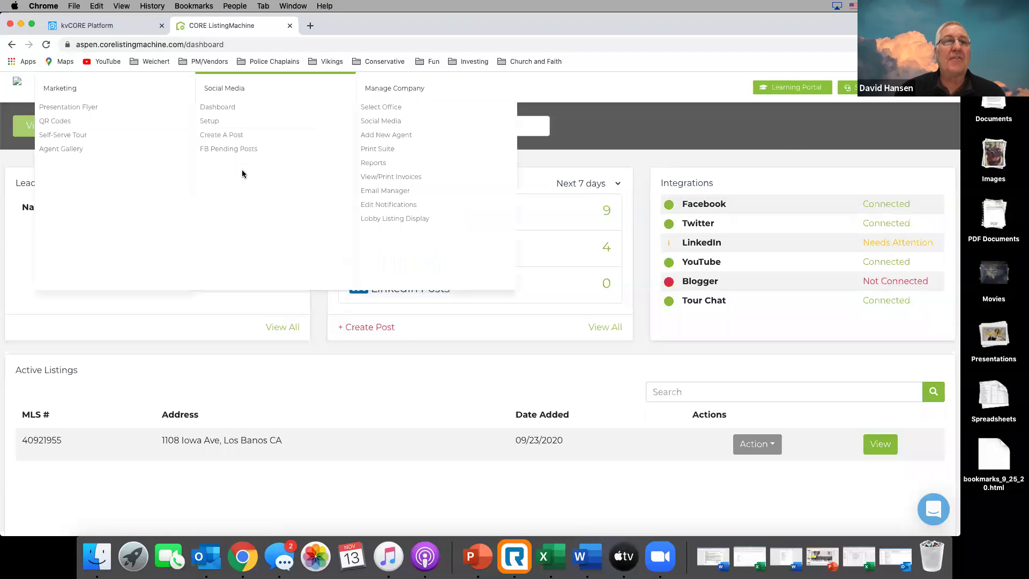
# Step: Open the Social Media dashboard and scroll through it
pyautogui.click(226, 110)
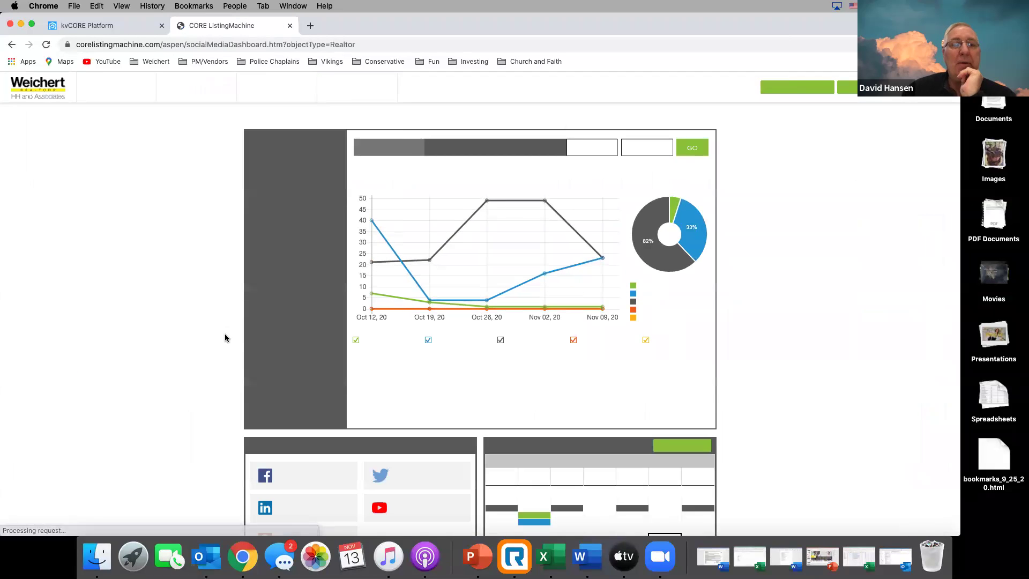
pyautogui.scroll(-5, 223, 340)
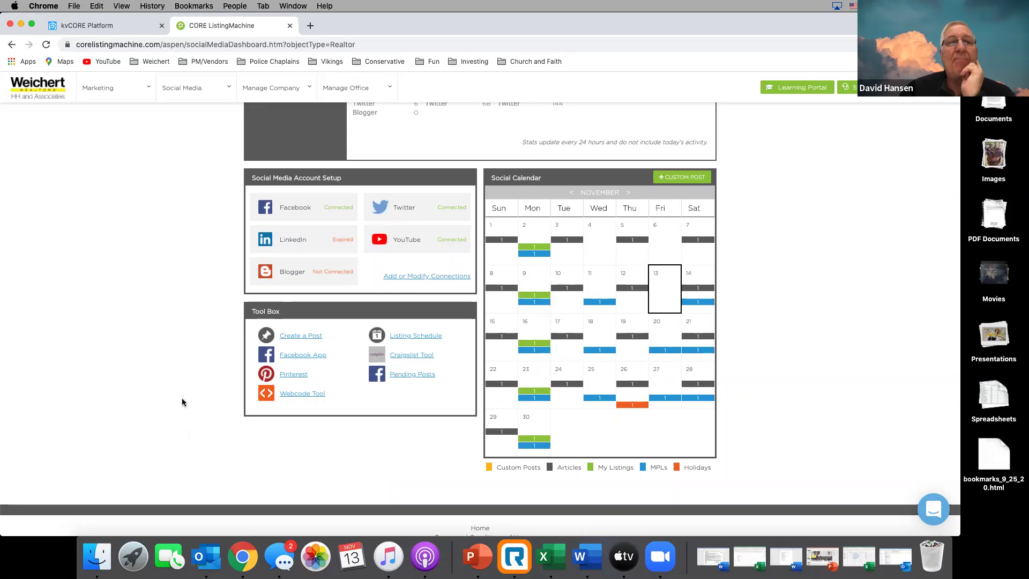
pyautogui.scroll(5, 179, 388)
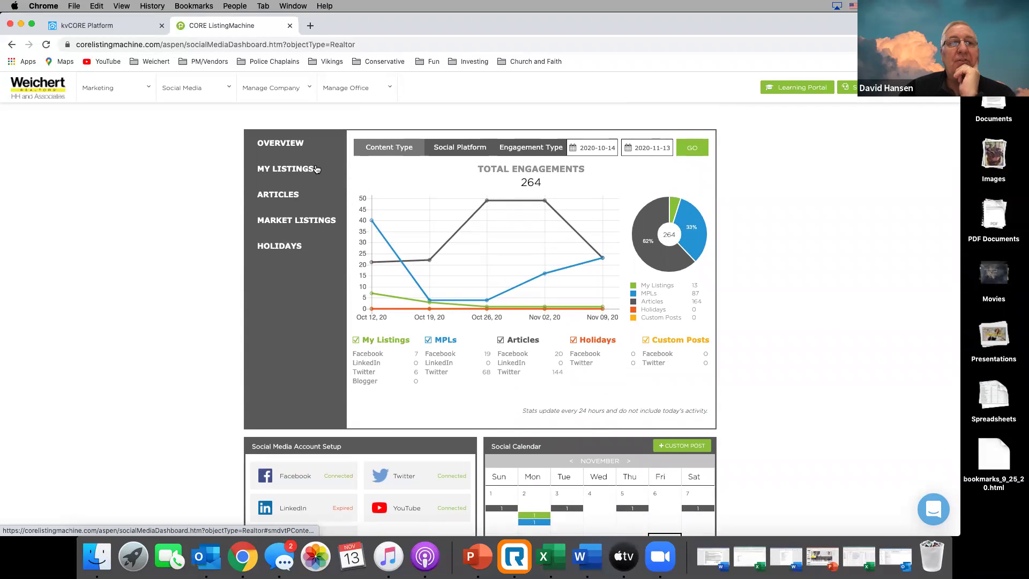
# Step: Show the Articles settings with categories, the Sun/Tue/Thu/Sat schedule and target locations
pyautogui.click(284, 195)
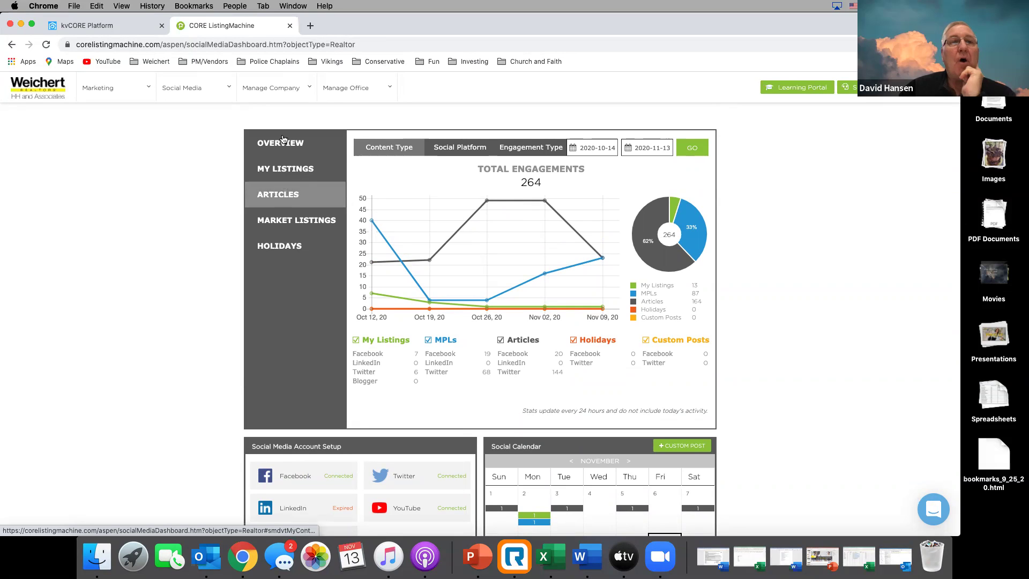
pyautogui.click(283, 197)
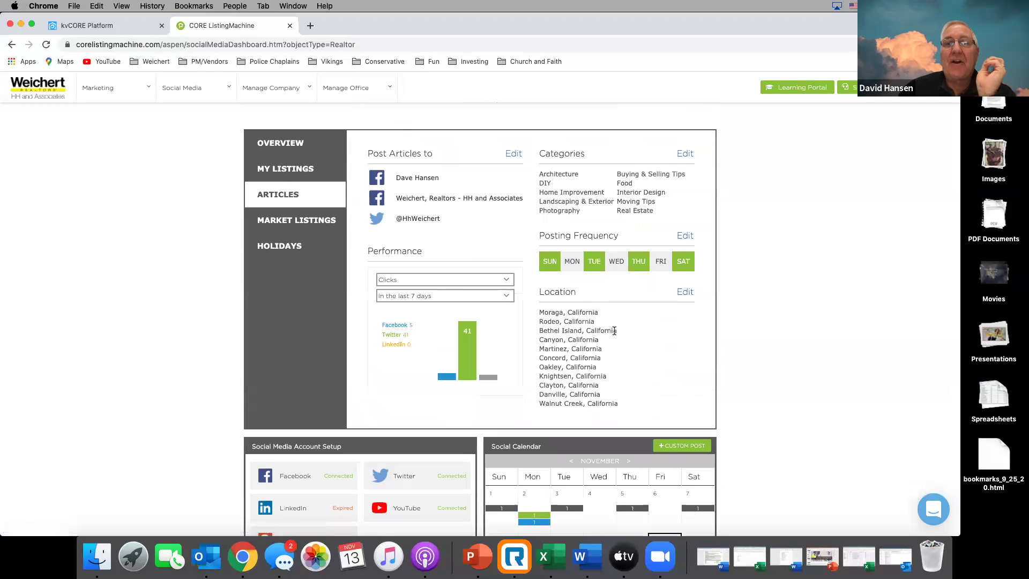
pyautogui.scroll(-1, 616, 373)
pyautogui.scroll(-10, 618, 378)
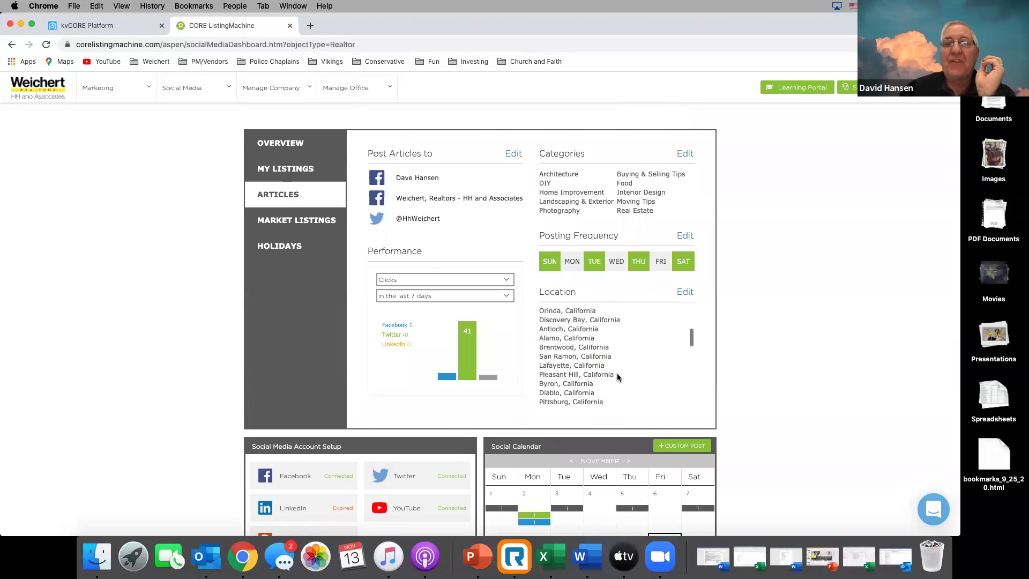
pyautogui.scroll(-5, 617, 376)
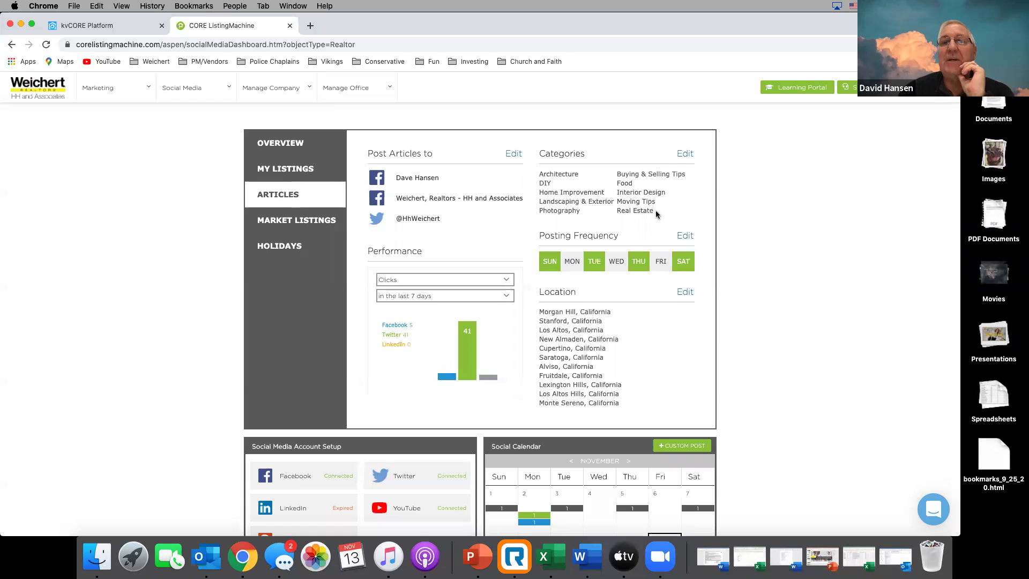
pyautogui.click(686, 156)
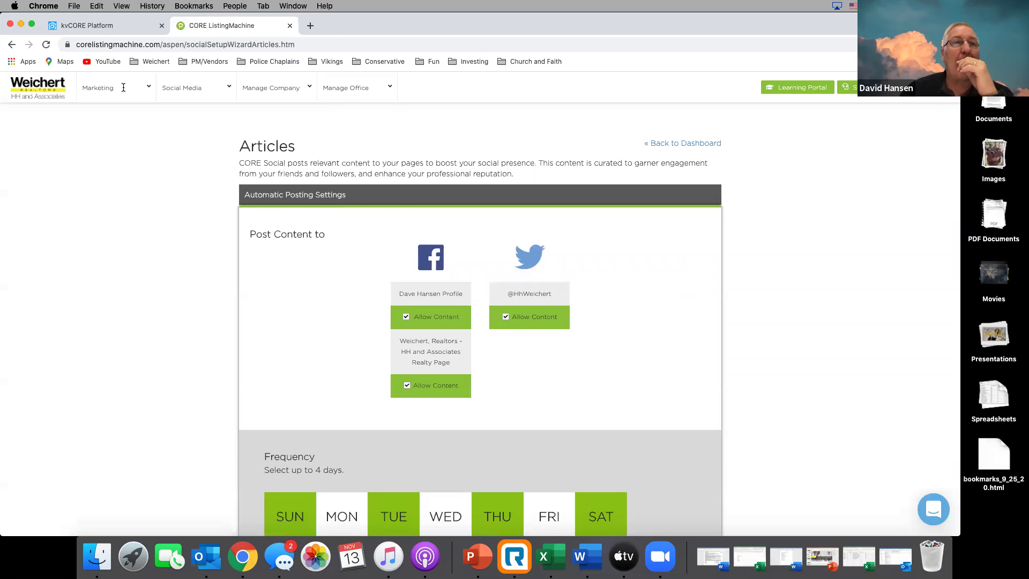
pyautogui.moveTo(123, 88)
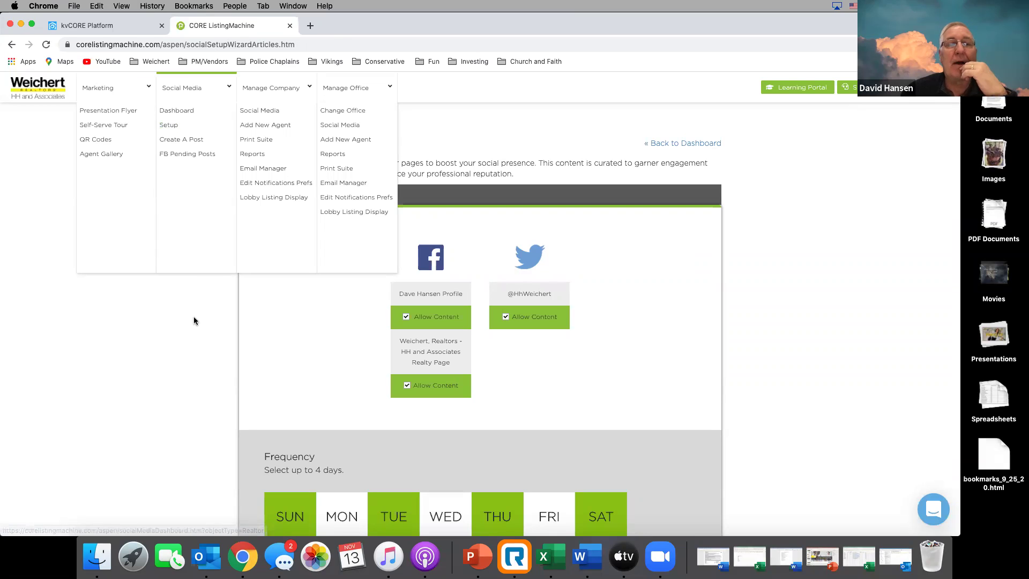
pyautogui.scroll(-3, 241, 305)
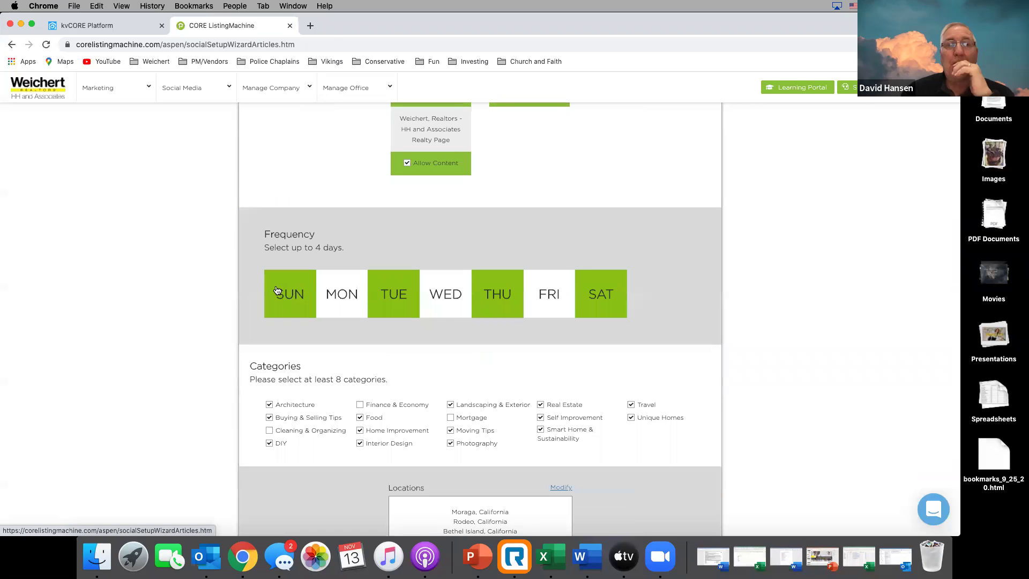
pyautogui.scroll(-2, 214, 339)
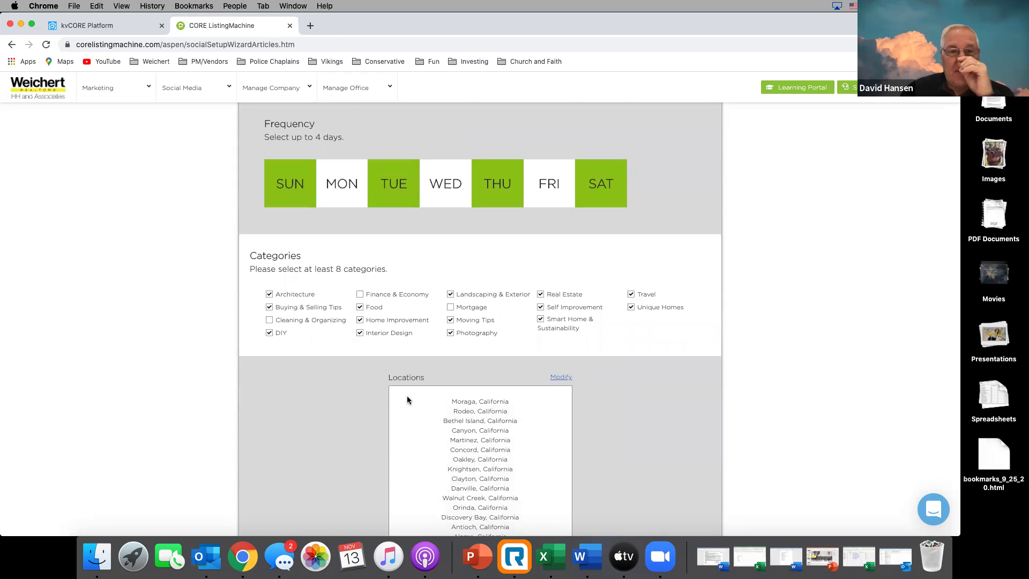
pyautogui.scroll(-4, 407, 398)
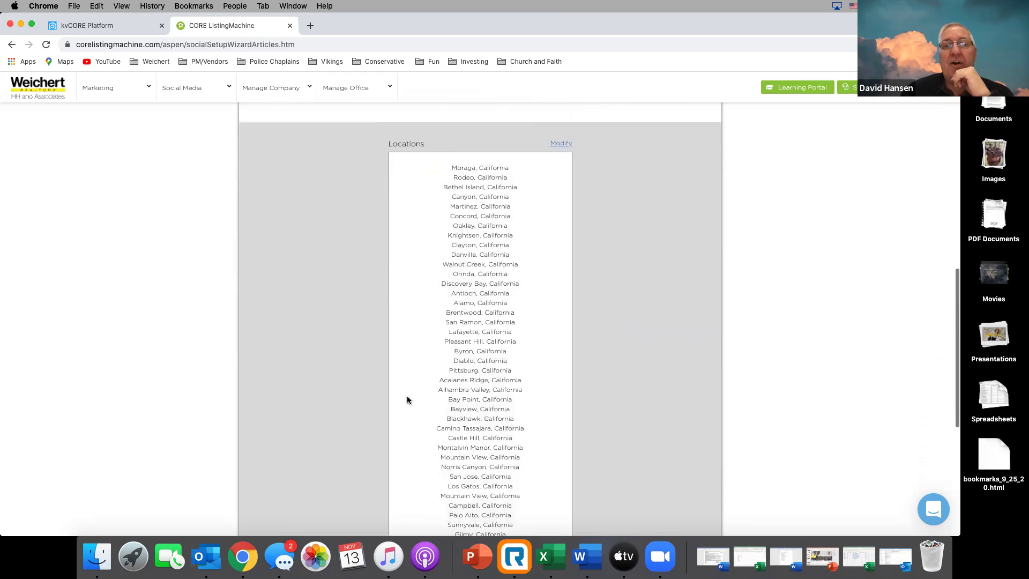
pyautogui.scroll(-5, 407, 397)
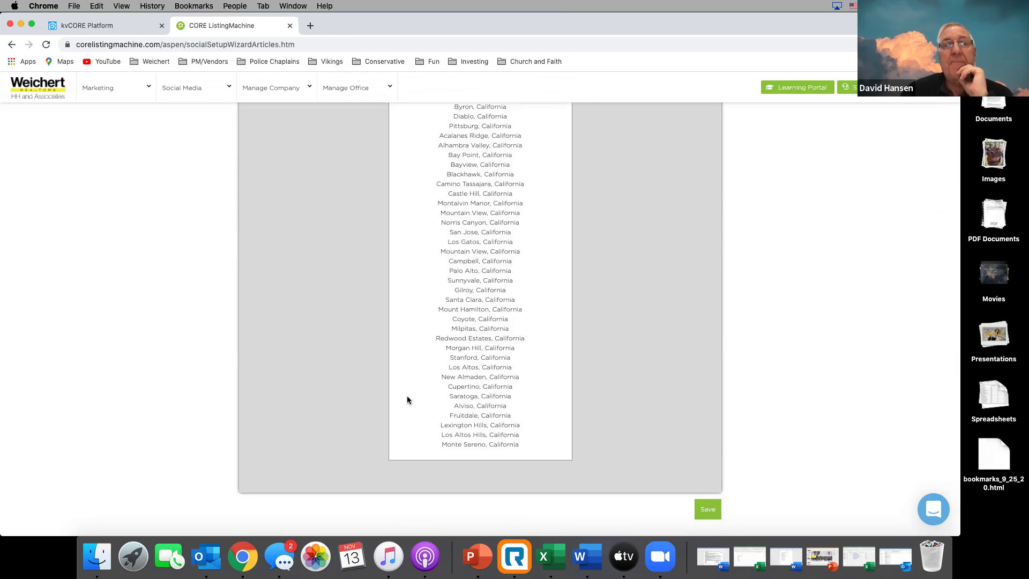
pyautogui.scroll(9, 407, 400)
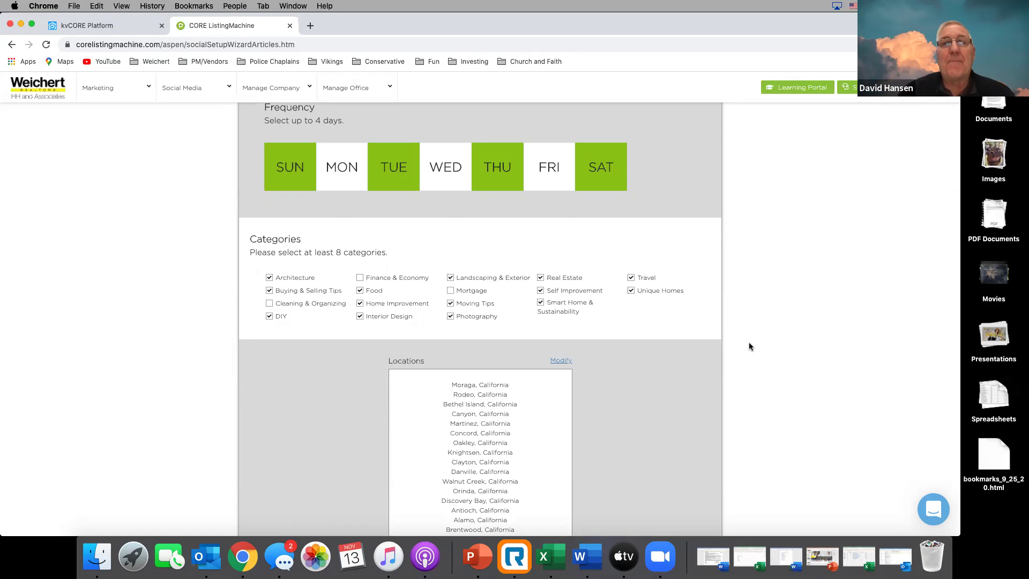
pyautogui.scroll(10, 749, 345)
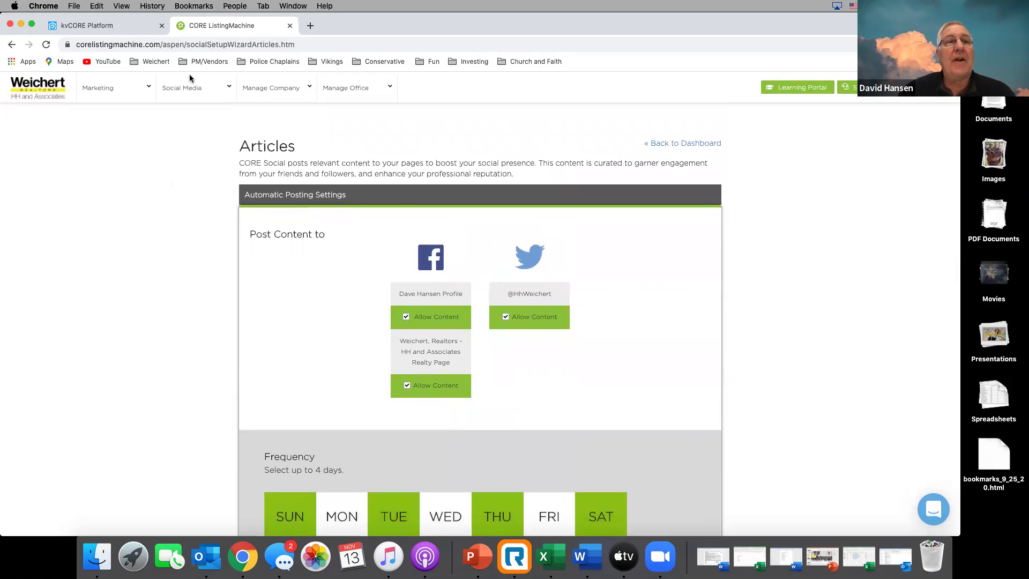
# Step: Launch the Social Media Setup wizard and scroll to the Facebook, Twitter and LinkedIn connection panels
pyautogui.moveTo(190, 83)
pyautogui.click(171, 126)
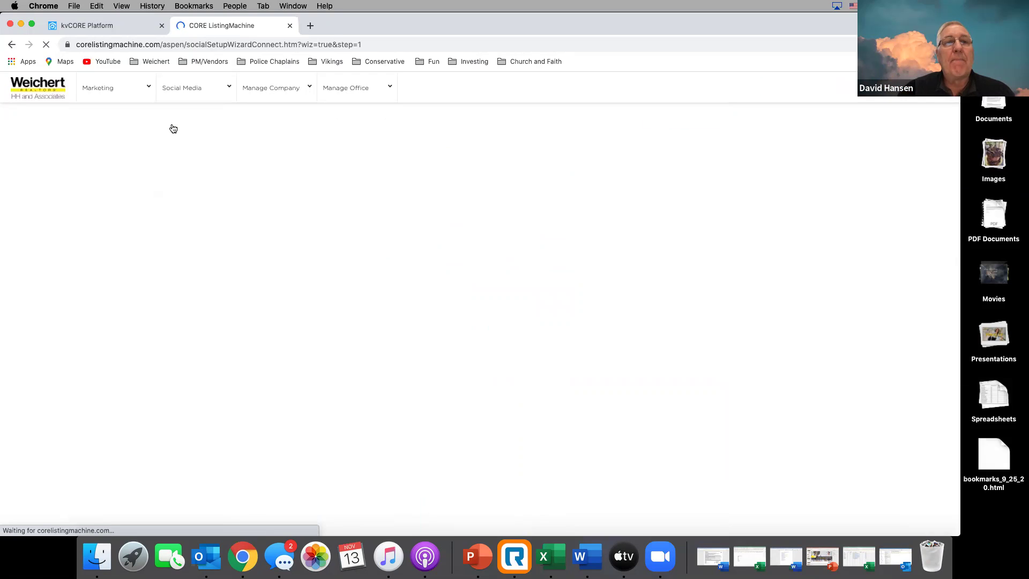
pyautogui.scroll(-3, 218, 214)
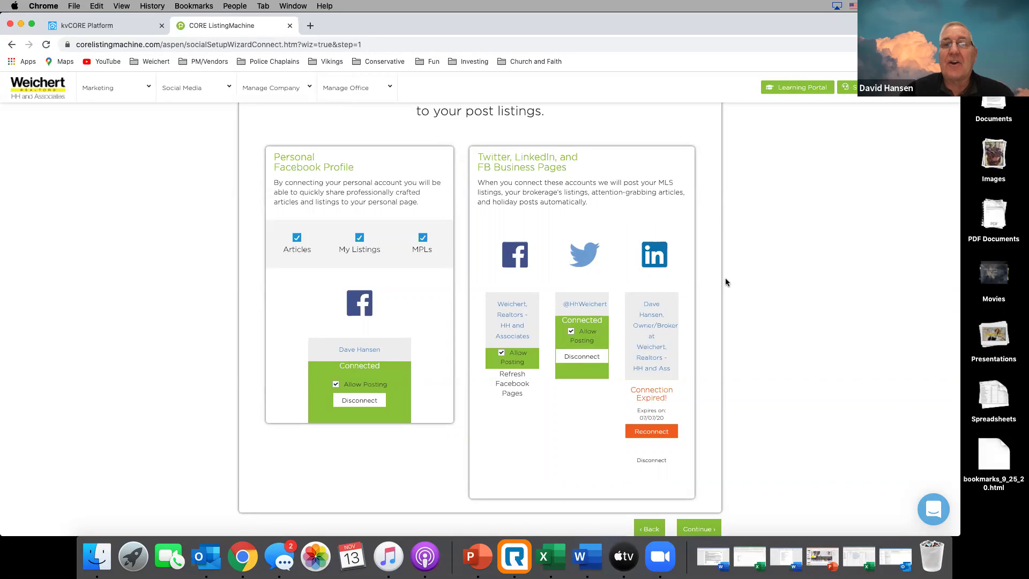
pyautogui.scroll(-3, 727, 283)
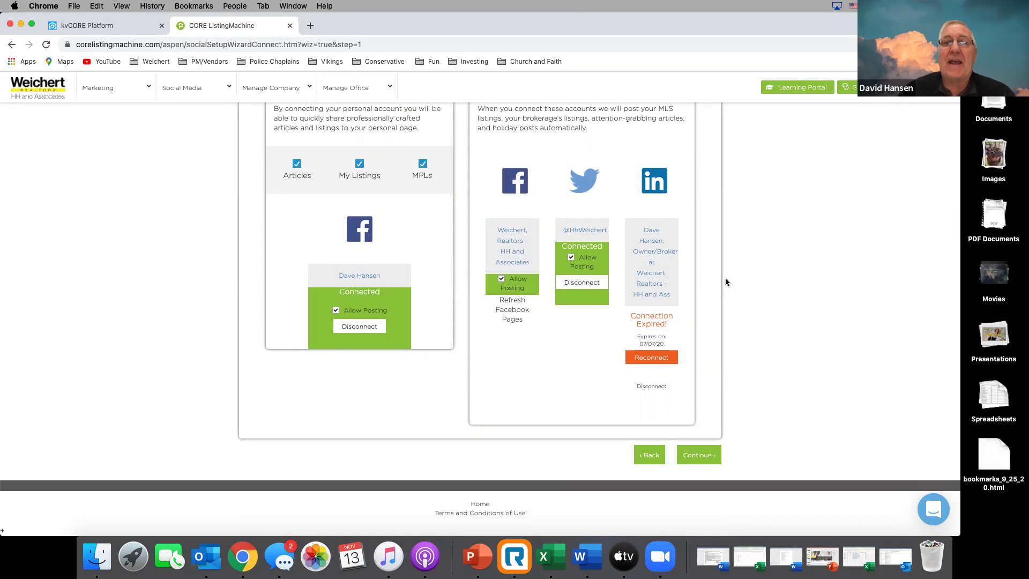
pyautogui.scroll(2, 726, 282)
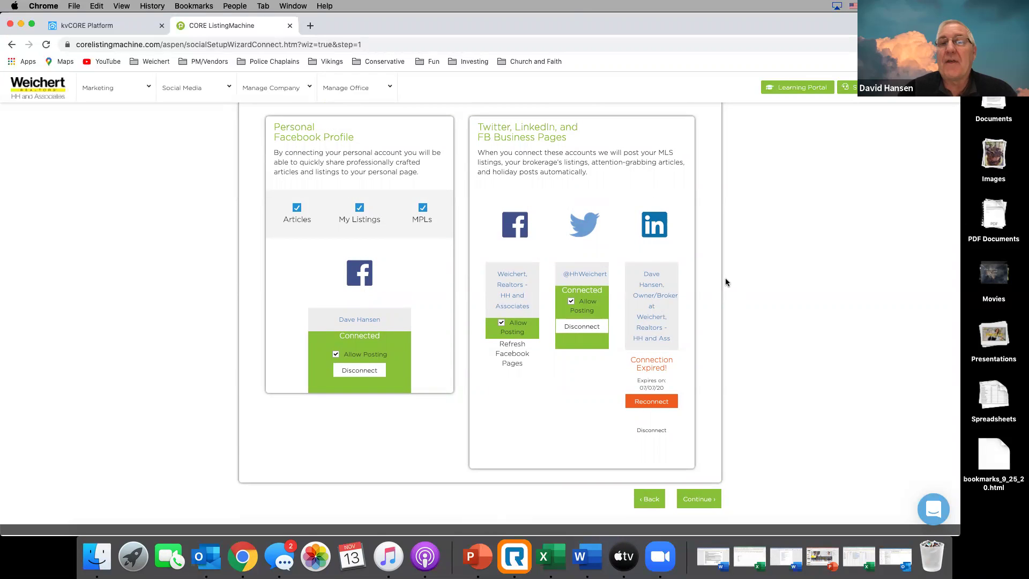
pyautogui.scroll(-2, 718, 327)
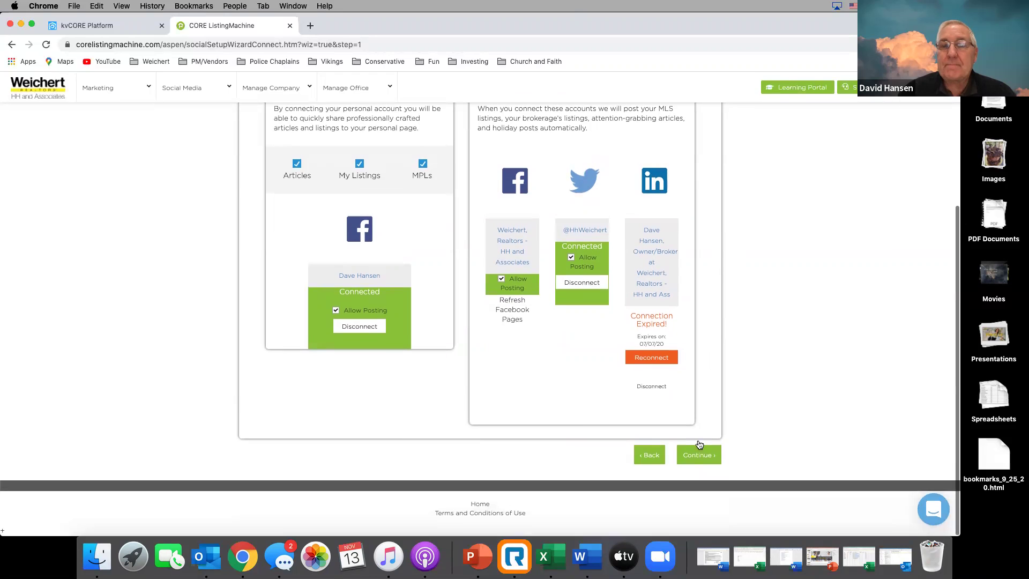
# Step: Try reconnecting the expired LinkedIn account, then cancel the LinkedIn sign-in
pyautogui.click(652, 358)
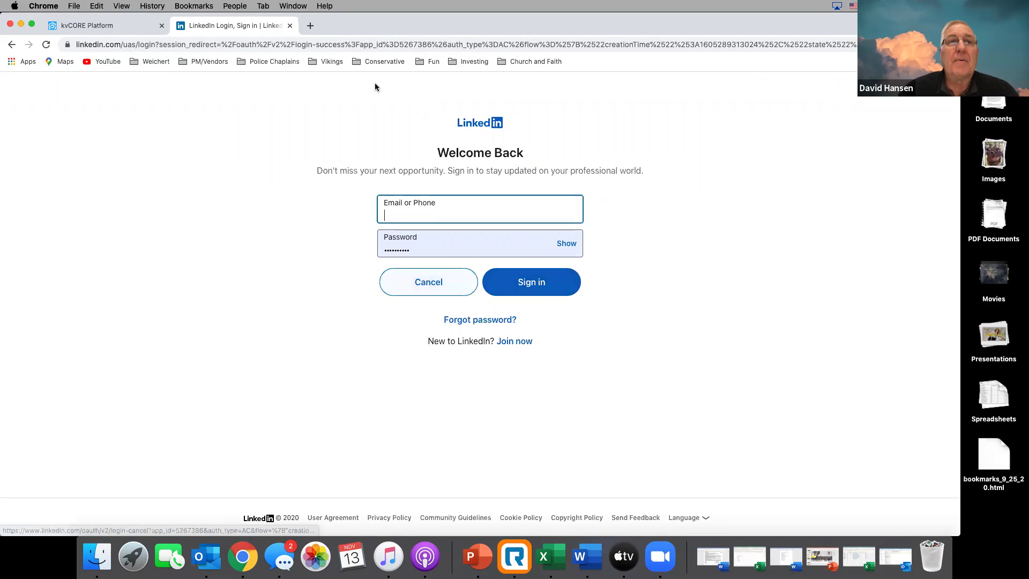
pyautogui.click(12, 44)
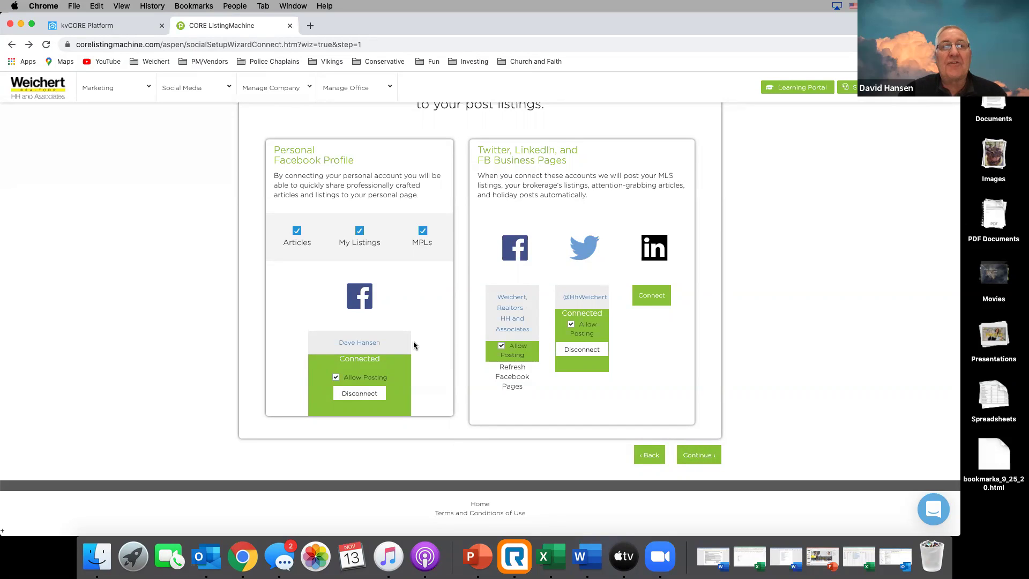
# Step: Continue past the social connections to the Location step with its California coverage areas
pyautogui.scroll(3, 468, 261)
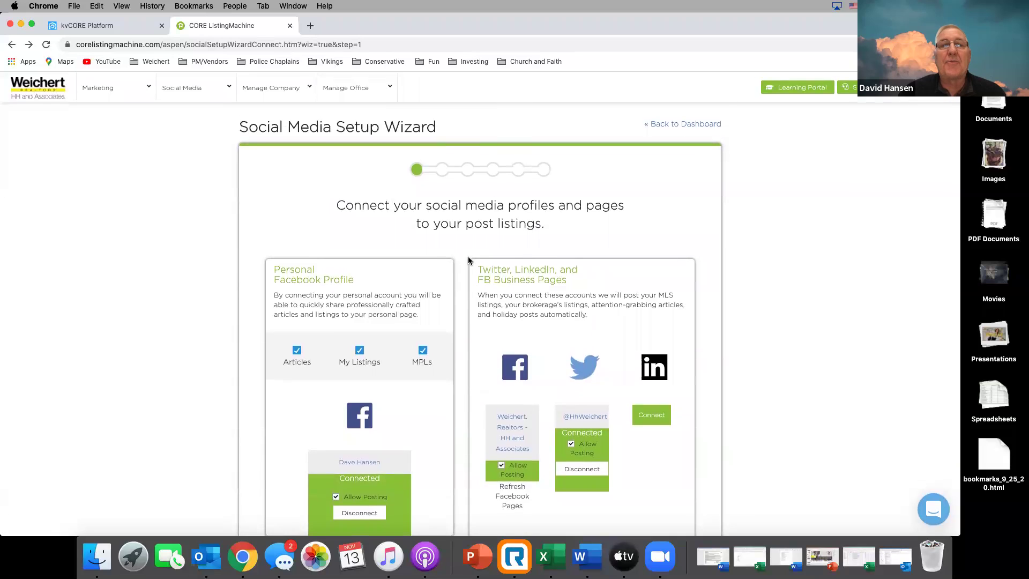
pyautogui.scroll(-3, 686, 376)
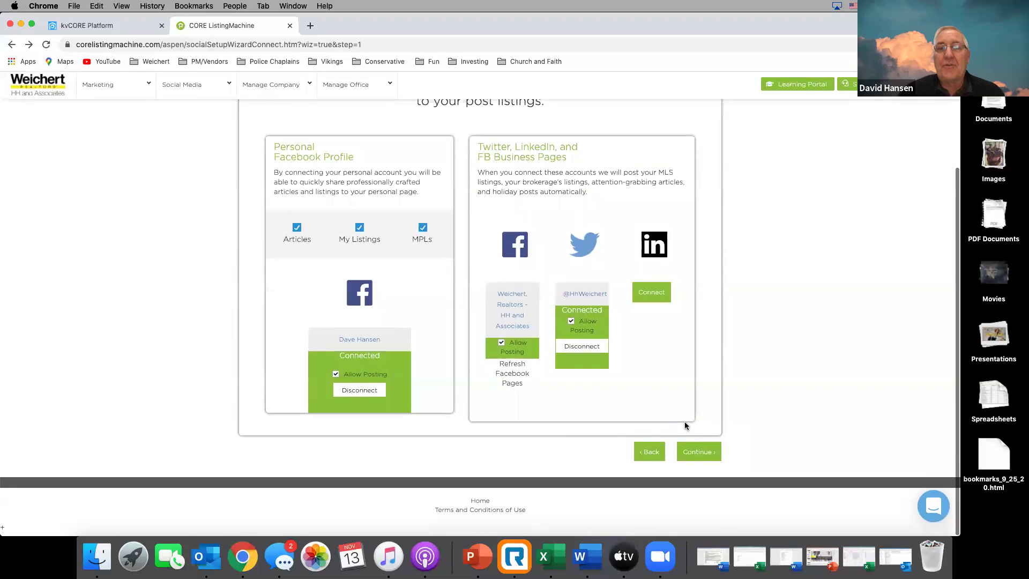
pyautogui.click(702, 457)
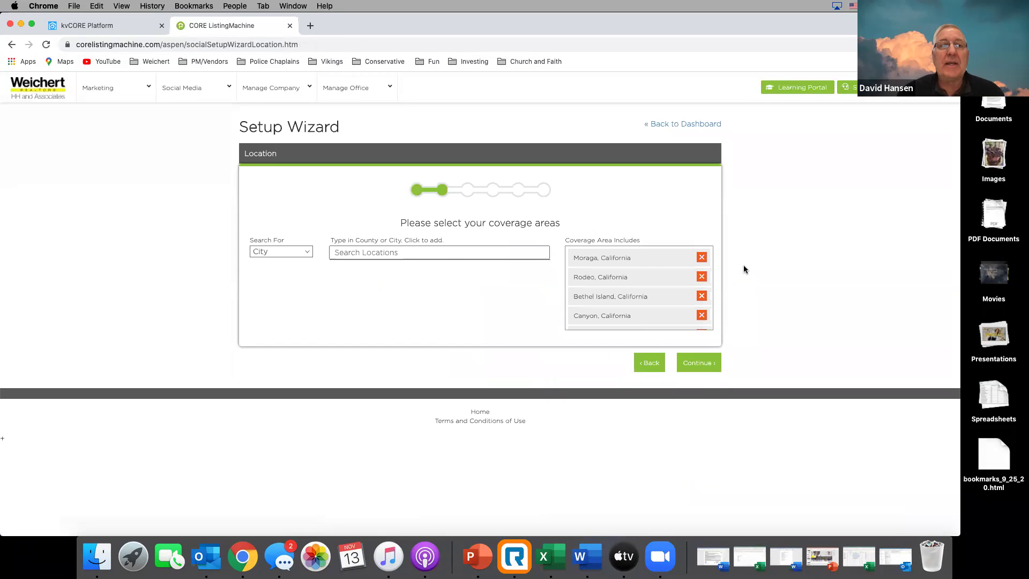
# Step: Switch Search For to County and back to City, review the coverage areas, and continue
pyautogui.click(309, 254)
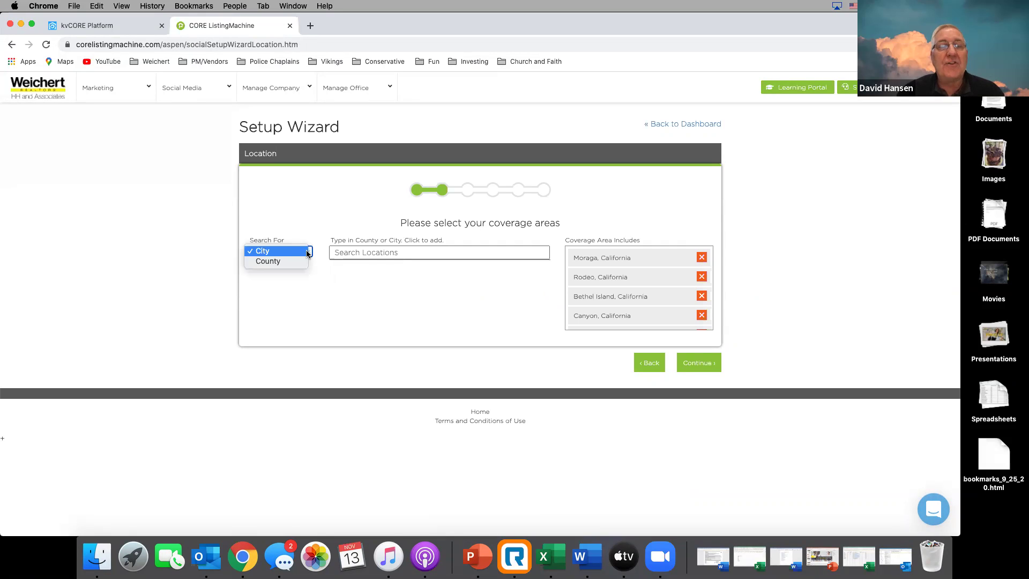
pyautogui.click(308, 253)
pyautogui.click(309, 254)
pyautogui.click(281, 262)
pyautogui.click(370, 253)
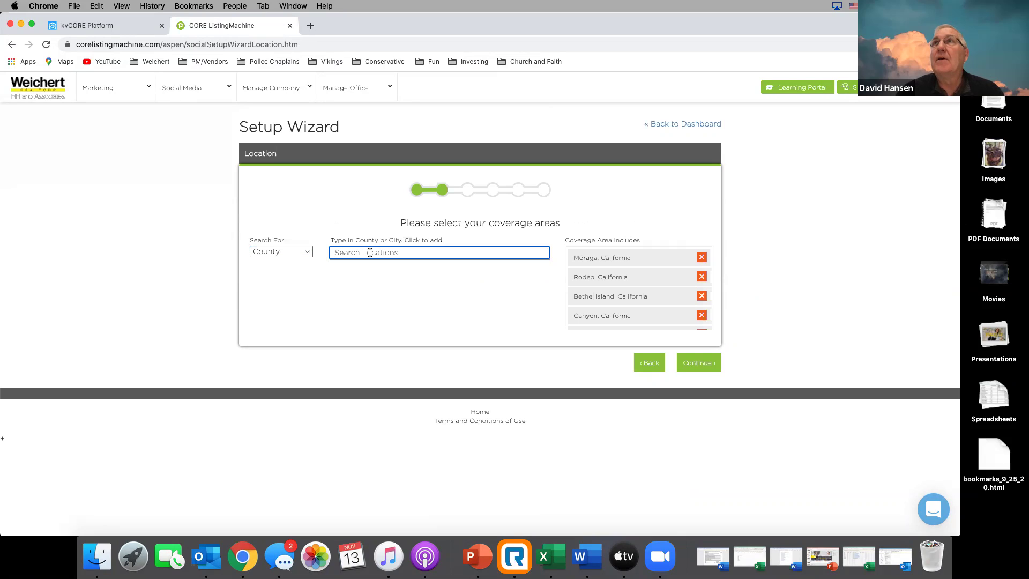
pyautogui.click(307, 252)
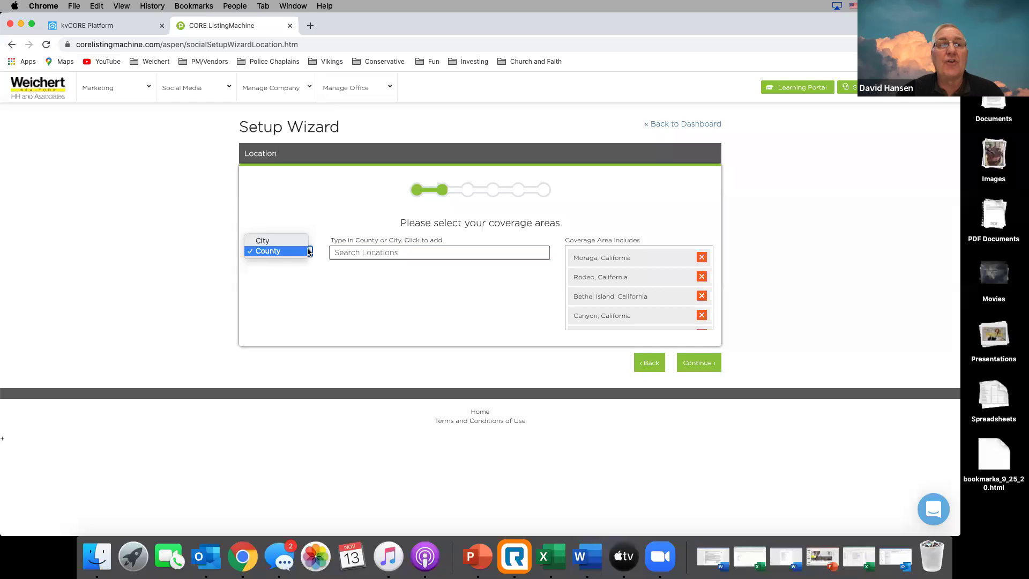
pyautogui.click(267, 243)
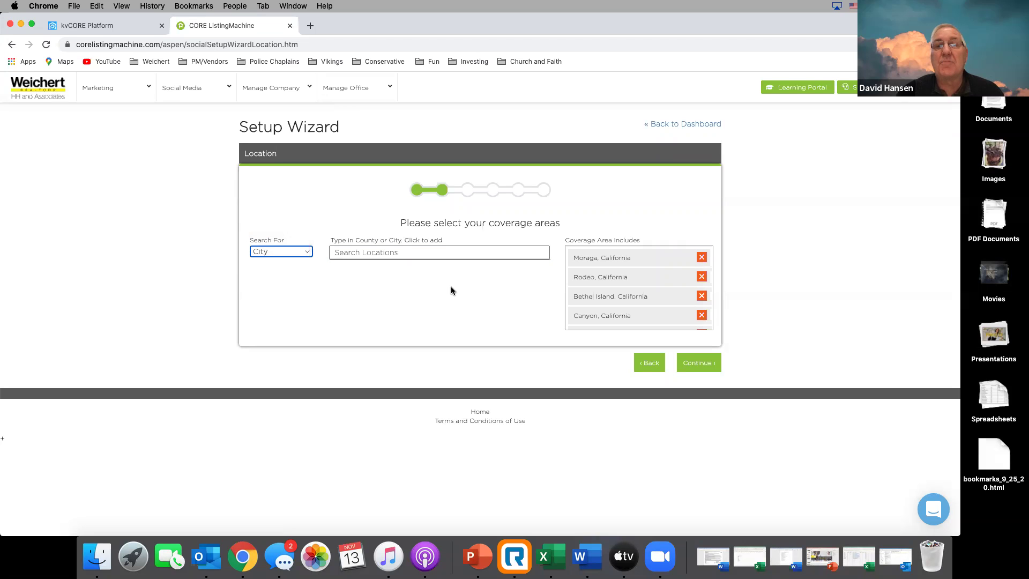
pyautogui.scroll(-6, 653, 288)
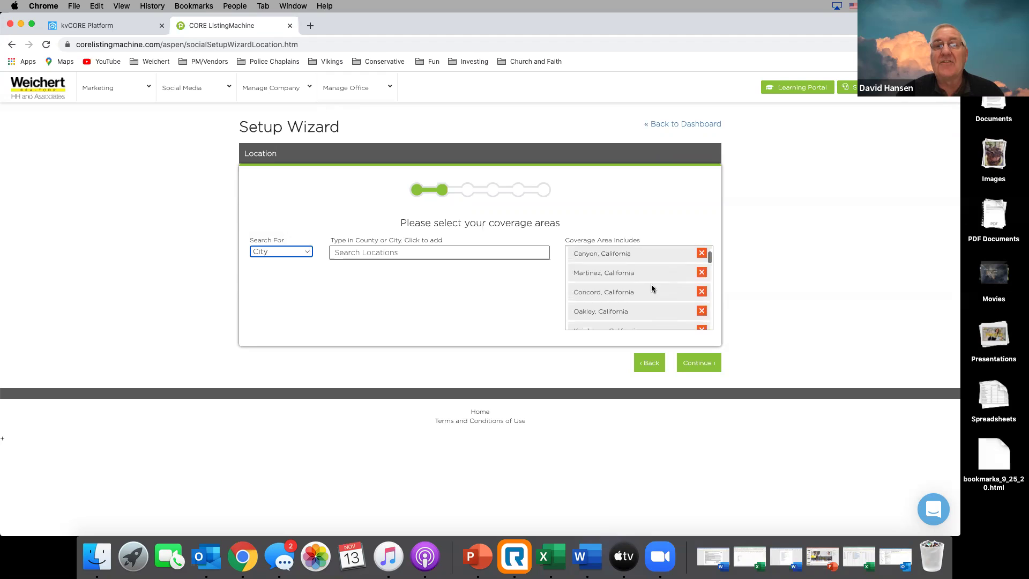
pyautogui.scroll(-10, 652, 289)
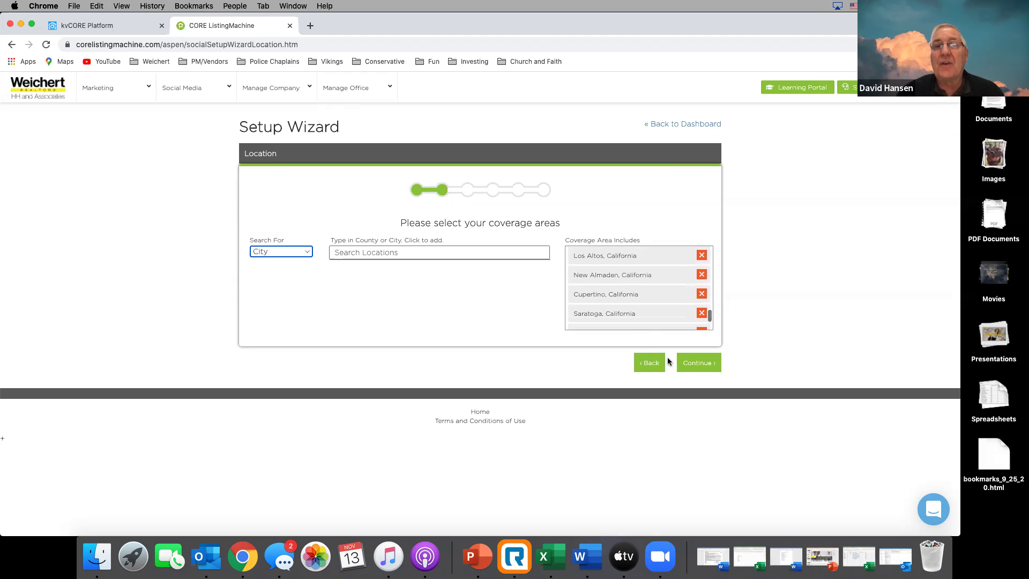
pyautogui.scroll(-3, 661, 291)
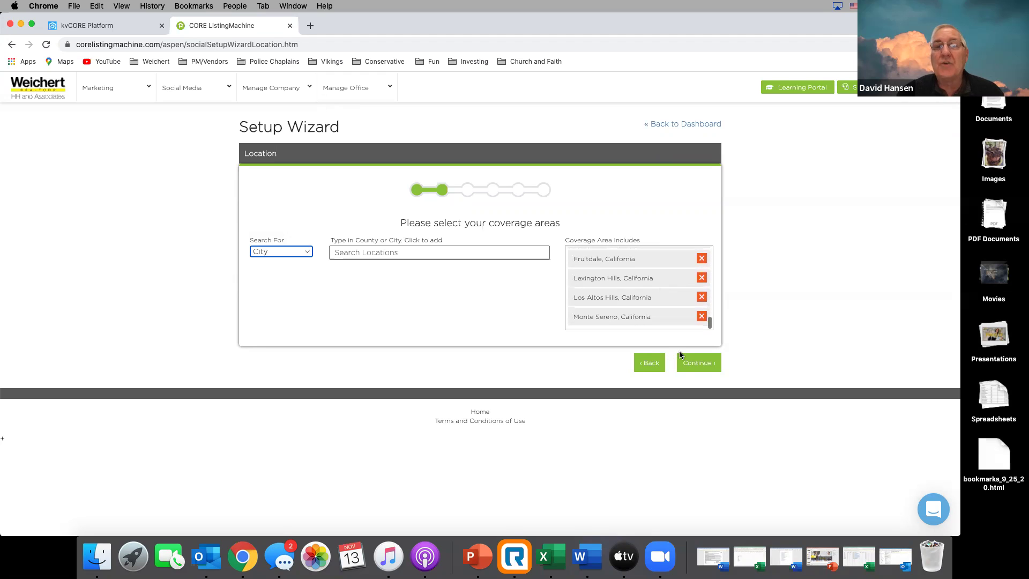
pyautogui.click(707, 363)
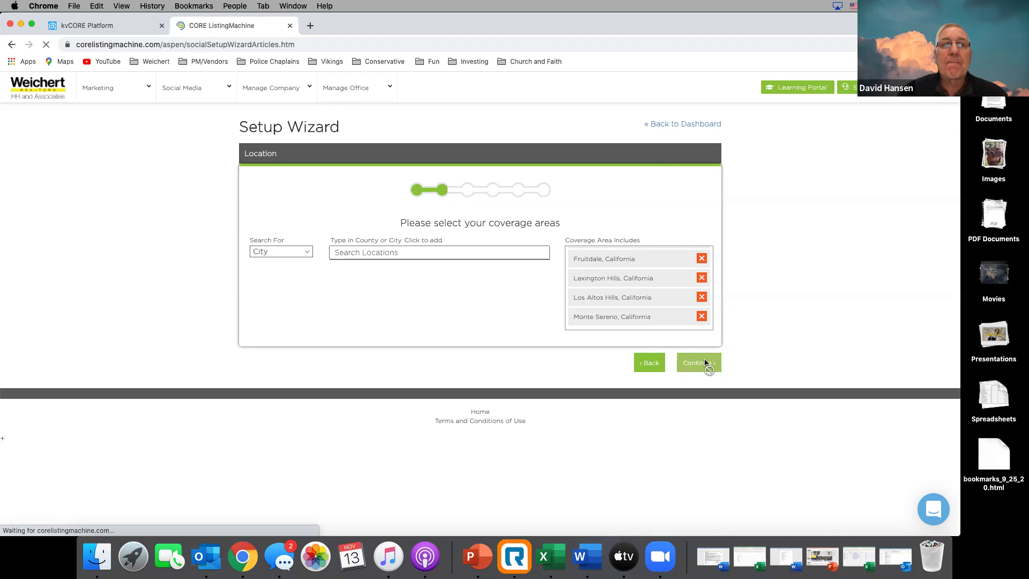
# Step: Accept the Articles wizard settings and advance to the Holiday Messages step
pyautogui.scroll(-5, 731, 266)
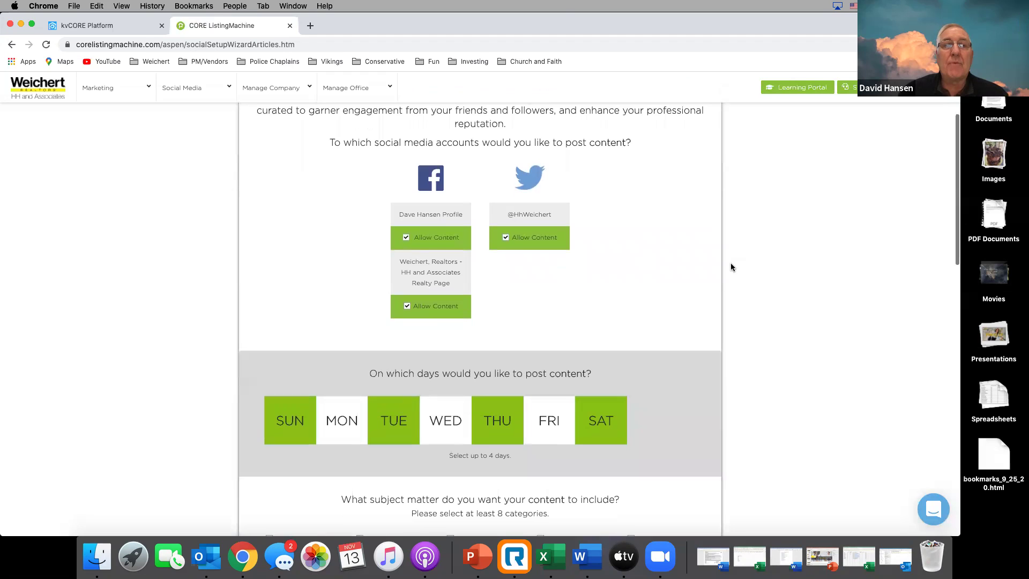
pyautogui.scroll(-5, 731, 266)
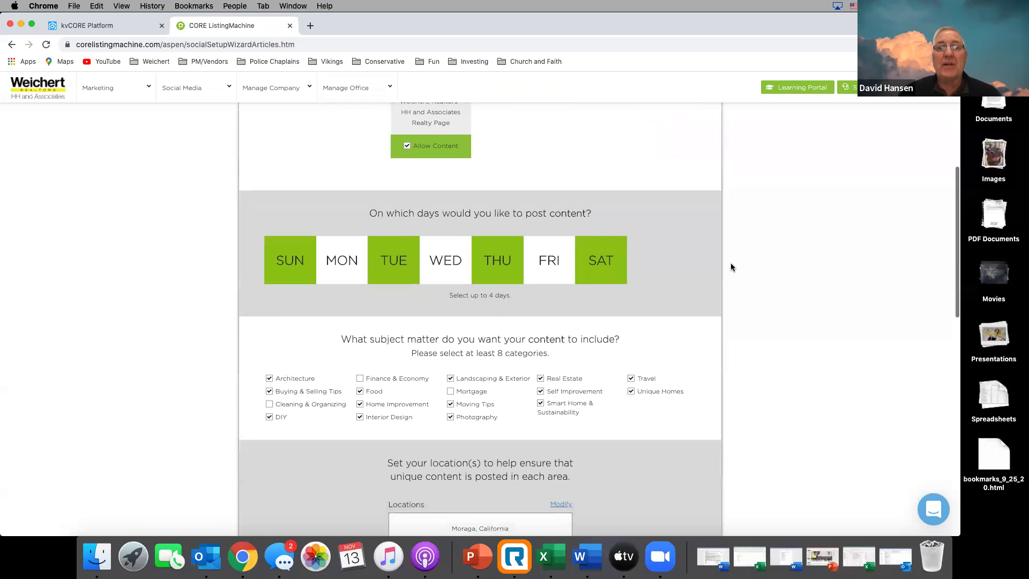
pyautogui.scroll(-15, 731, 266)
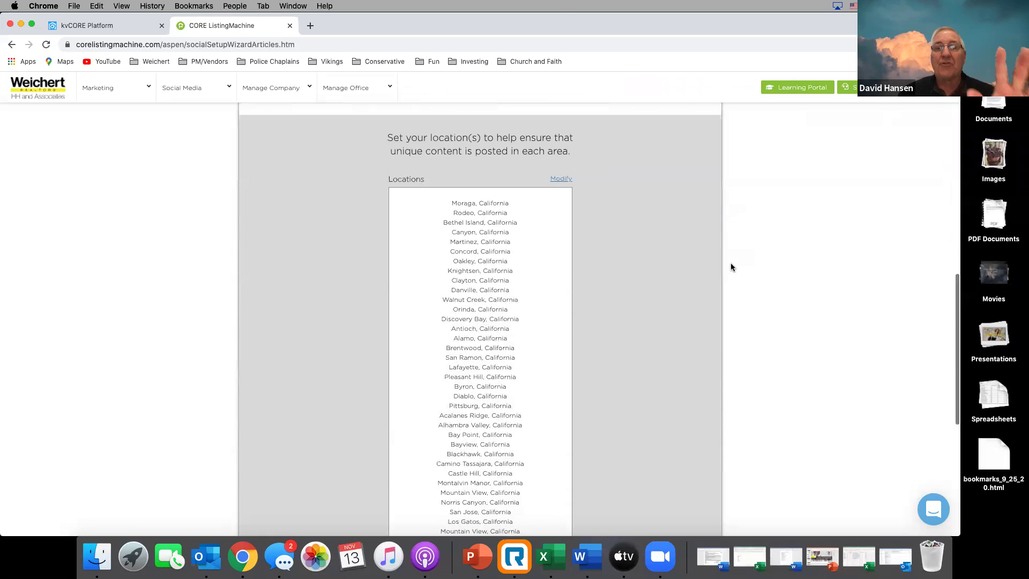
pyautogui.click(696, 453)
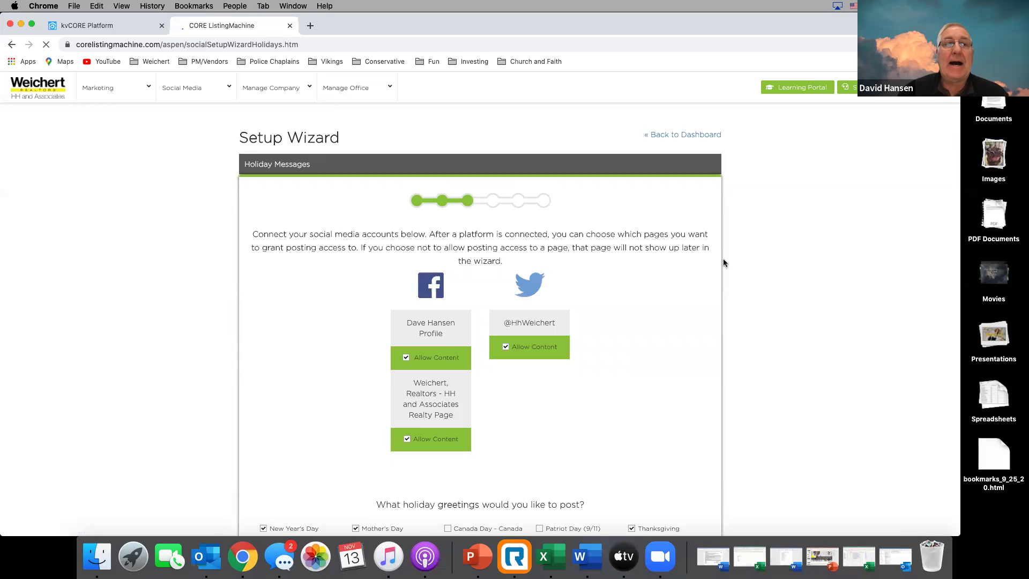
pyautogui.scroll(-2, 723, 262)
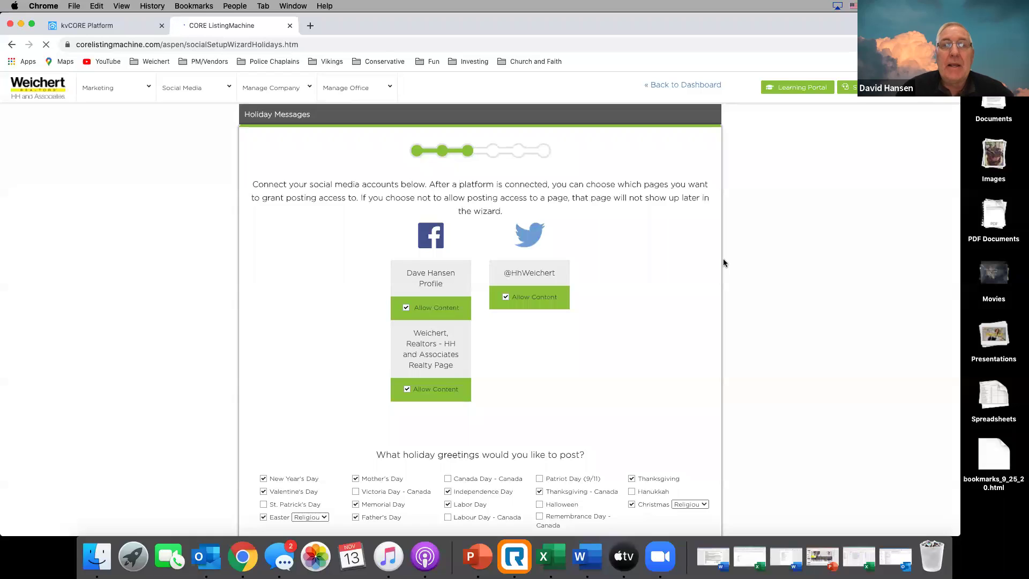
pyautogui.scroll(-10, 724, 259)
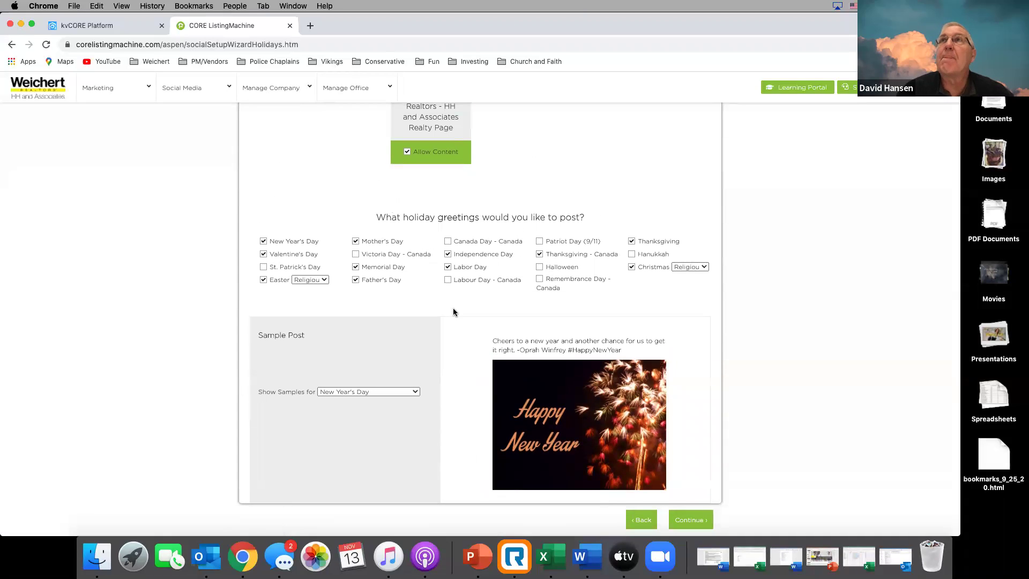
# Step: Preview the Valentine's Day, St. Patrick's Day, and non-religious and religious Easter sample posts
pyautogui.click(416, 394)
pyautogui.click(377, 407)
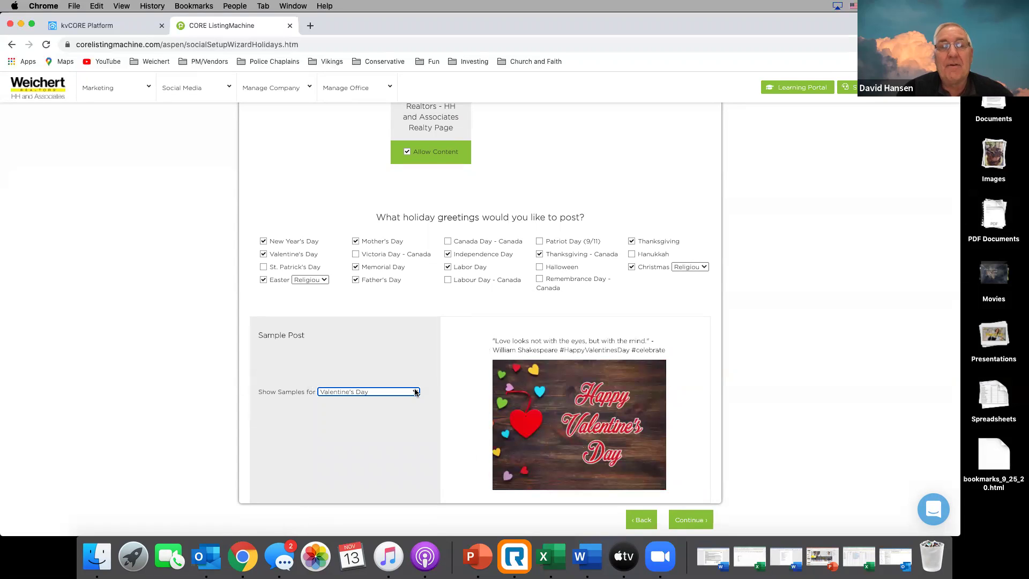
pyautogui.click(416, 393)
pyautogui.click(363, 400)
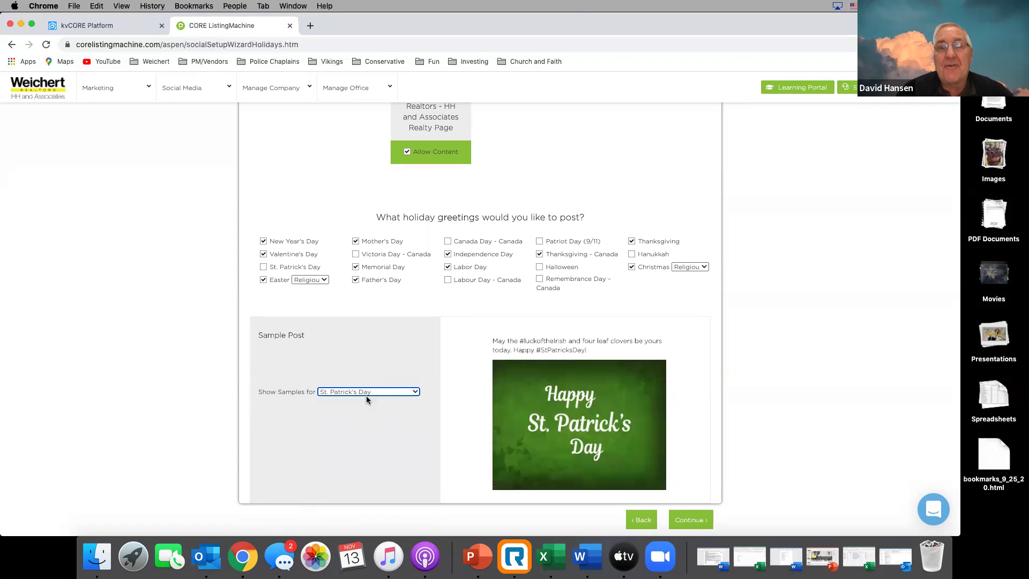
pyautogui.click(414, 393)
pyautogui.click(379, 402)
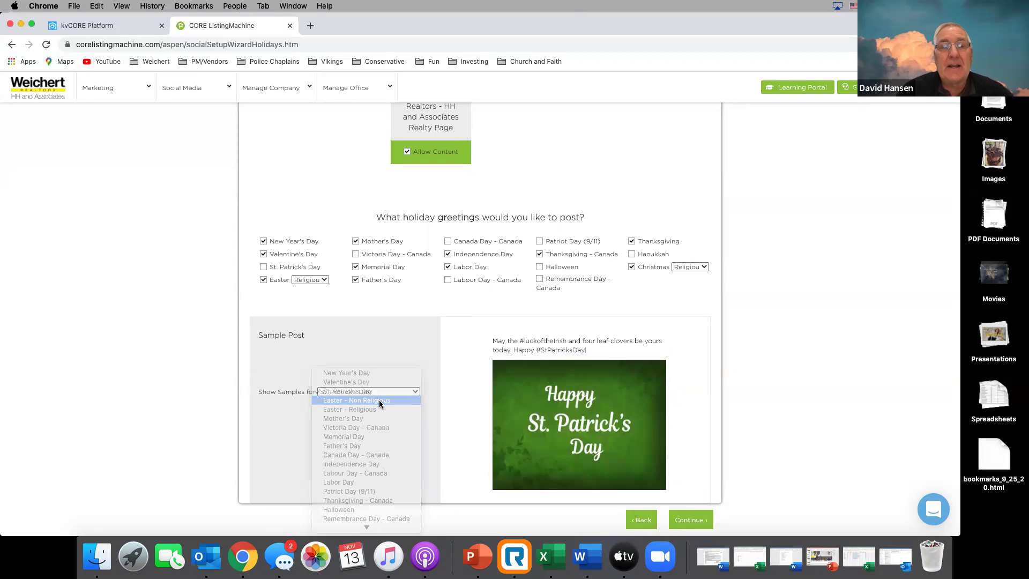
pyautogui.click(405, 394)
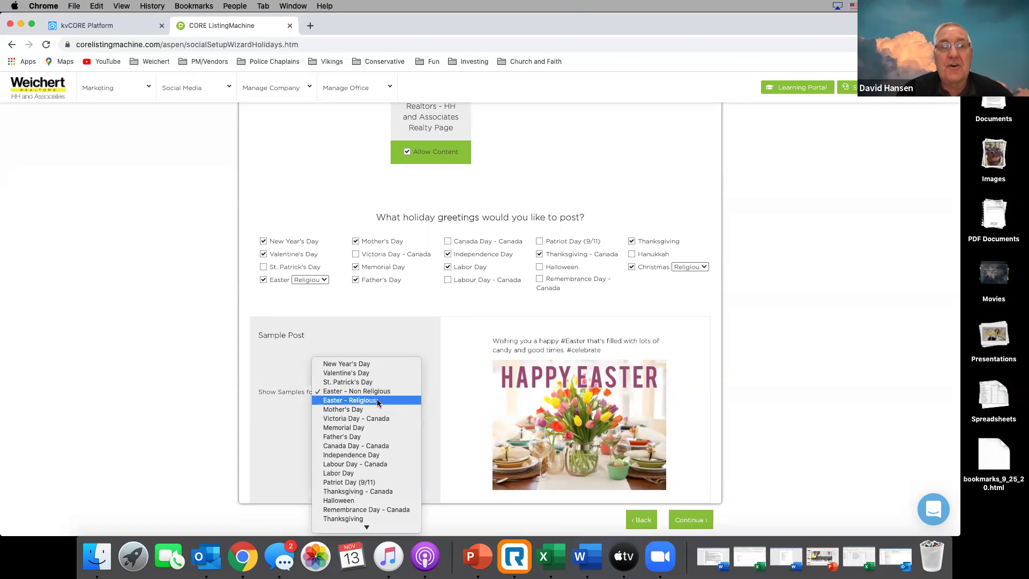
pyautogui.click(377, 401)
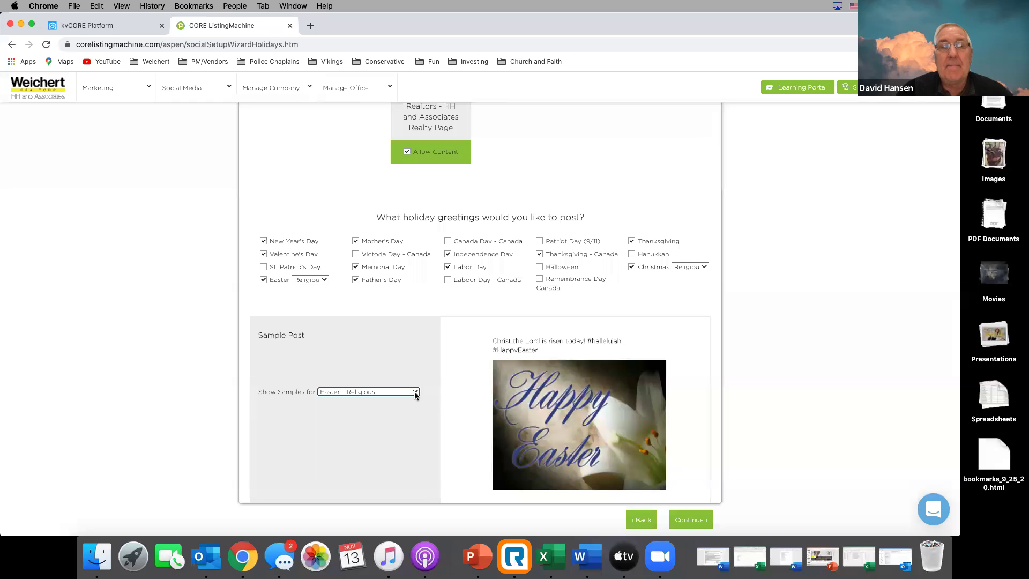
# Step: Preview the Mother's Day, Victoria Day - Canada and Halloween sample posts
pyautogui.click(417, 394)
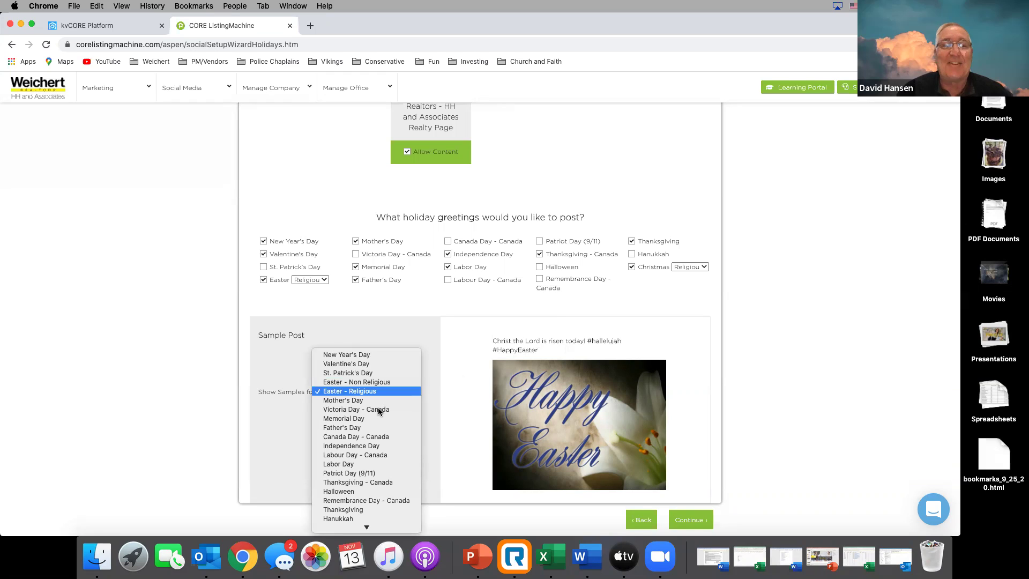
pyautogui.click(349, 401)
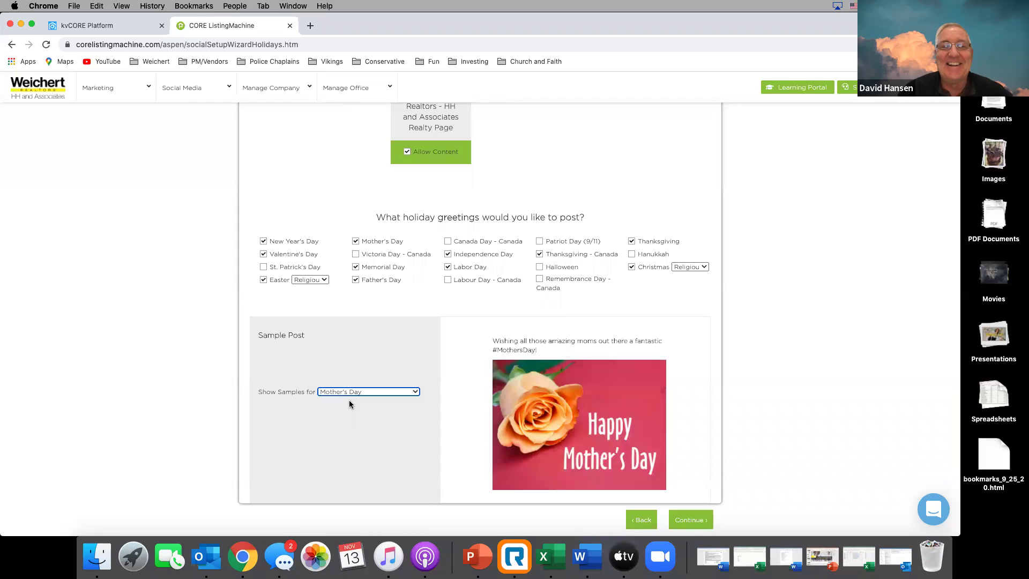
pyautogui.click(414, 394)
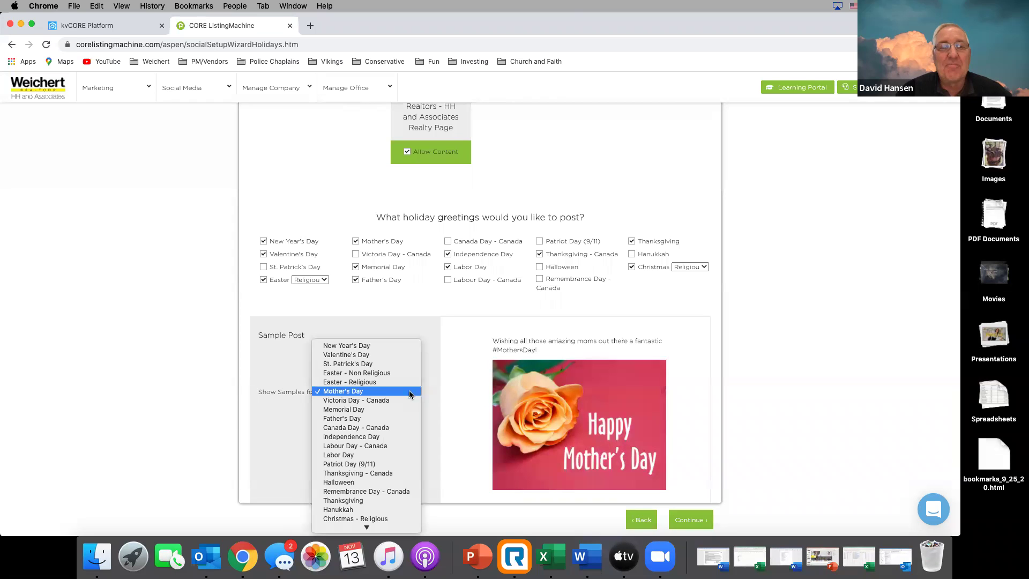
pyautogui.click(379, 402)
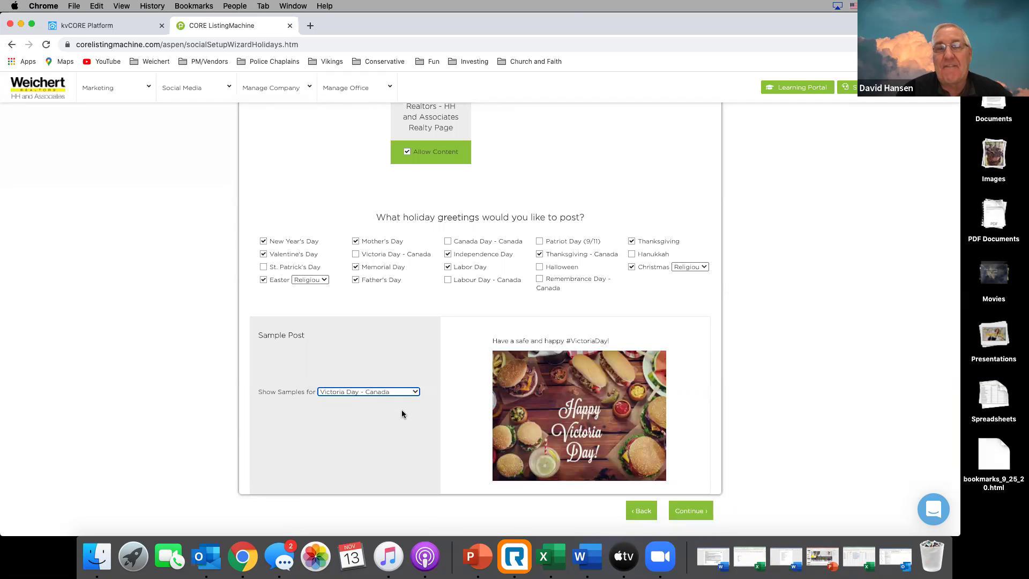
pyautogui.click(414, 393)
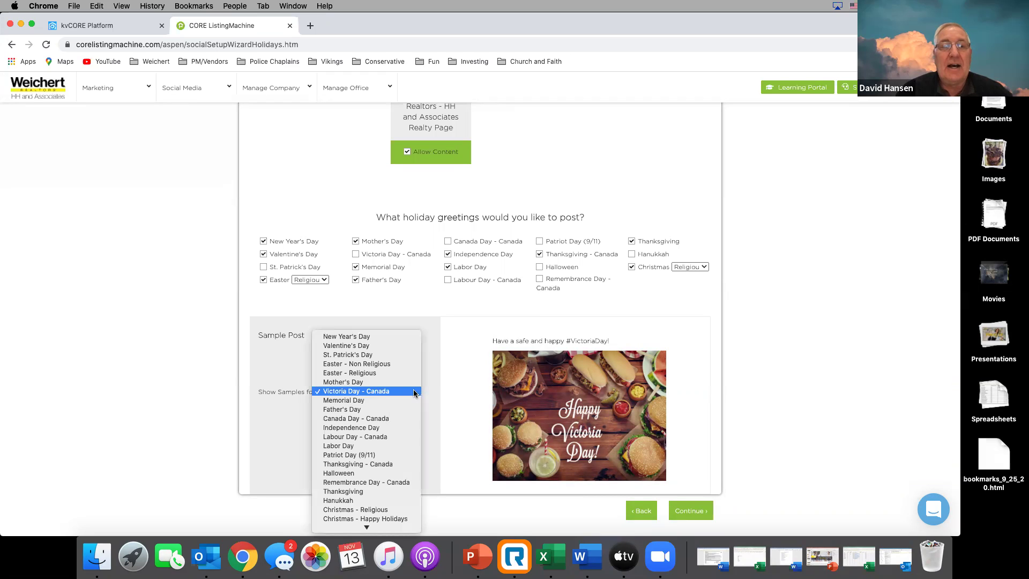
pyautogui.click(352, 474)
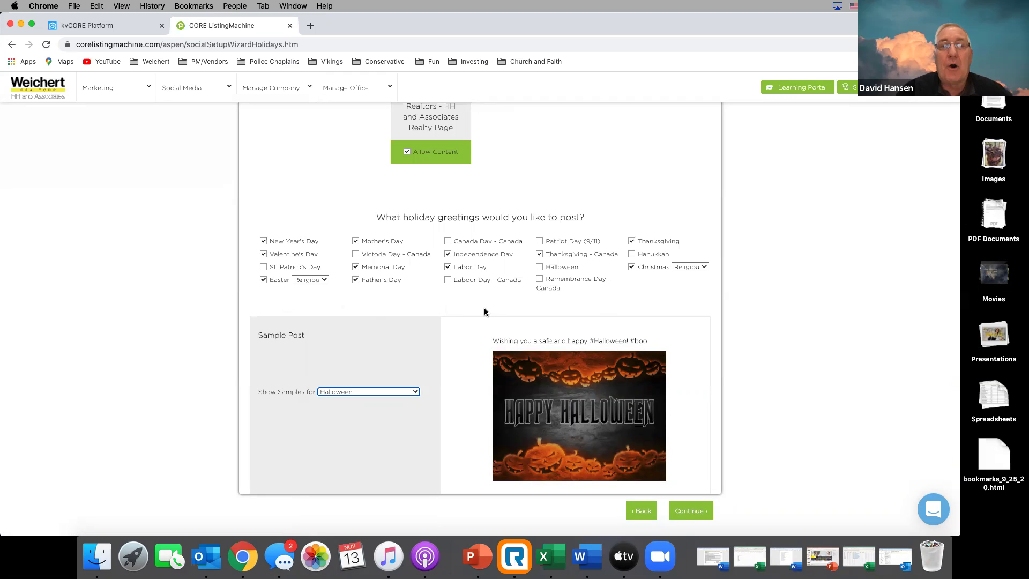
# Step: Submit the holiday greeting choices and continue to My Listings
pyautogui.scroll(10, 668, 358)
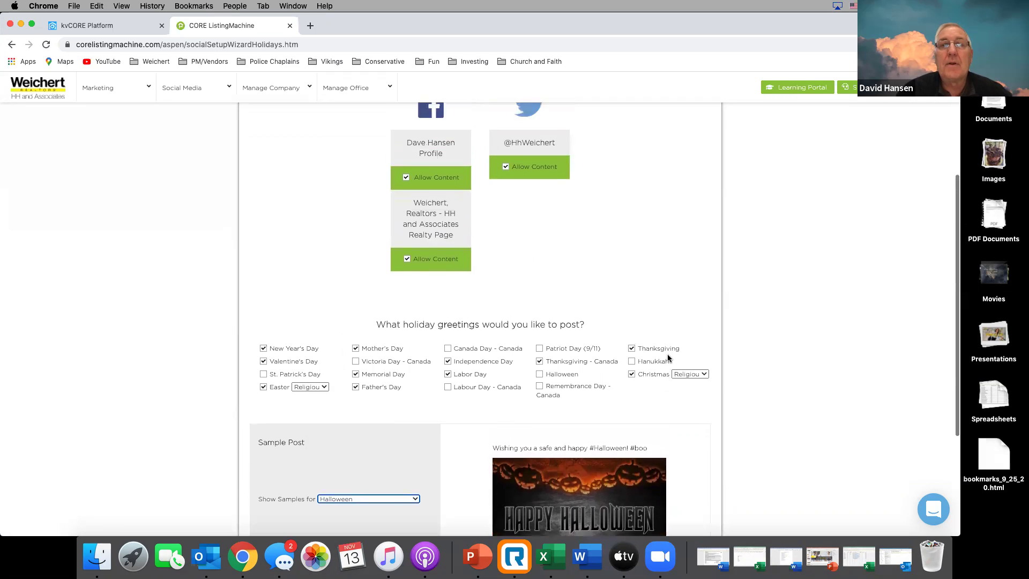
pyautogui.scroll(-10, 668, 358)
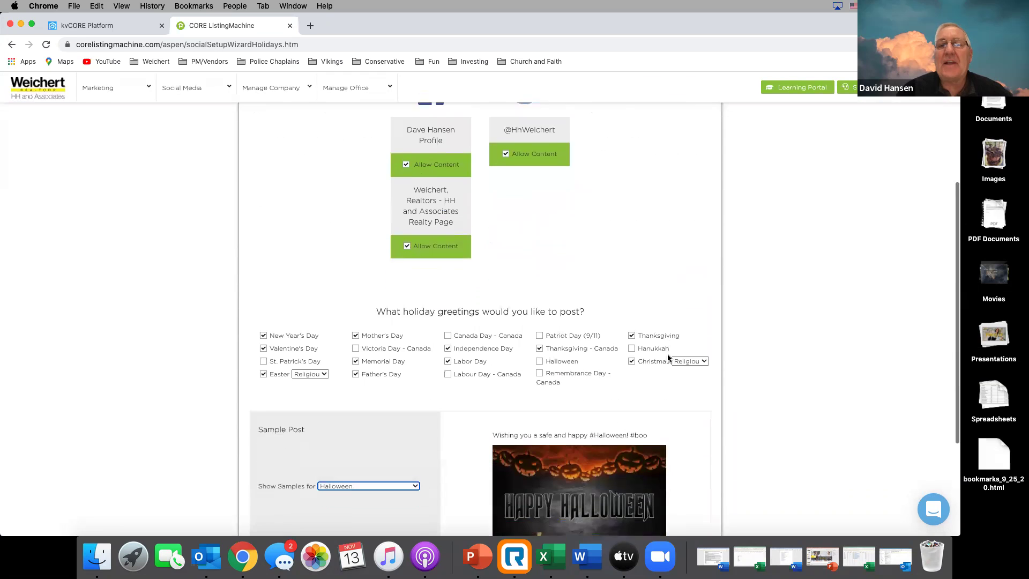
pyautogui.click(687, 445)
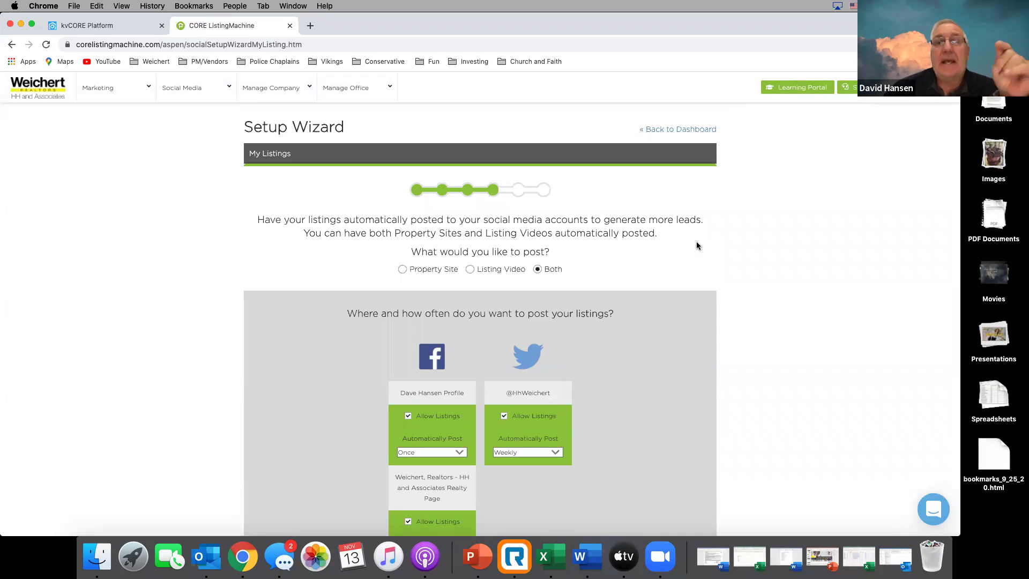
# Step: Save the My Listings posting settings and continue to Marketplace Listings
pyautogui.scroll(-4, 698, 245)
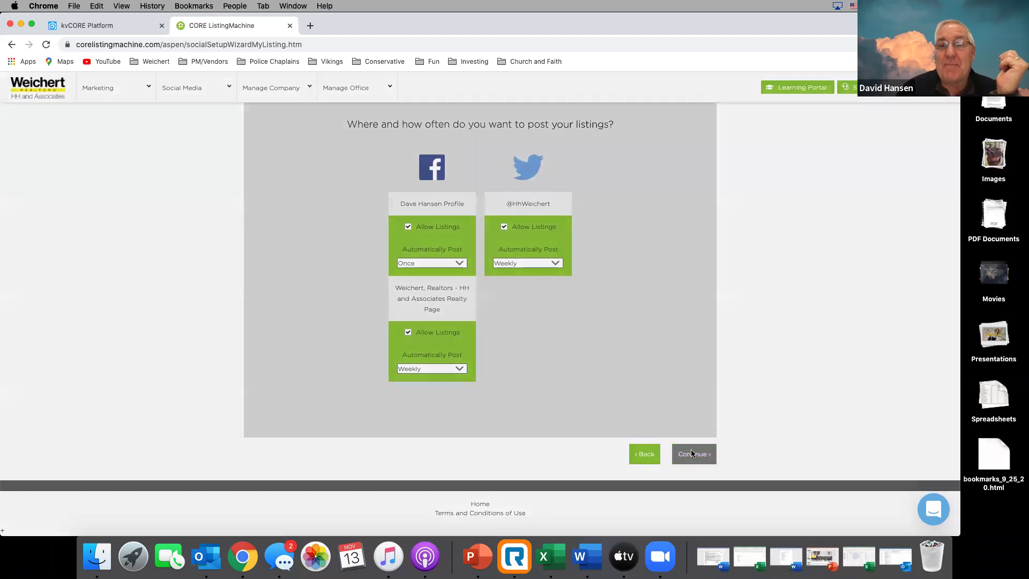
pyautogui.click(691, 453)
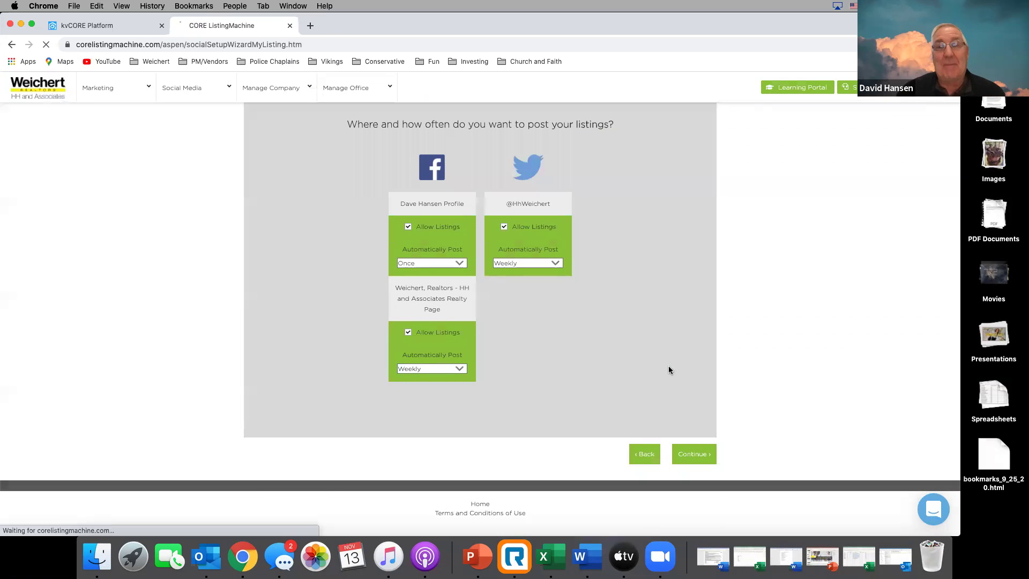
pyautogui.scroll(-2, 702, 343)
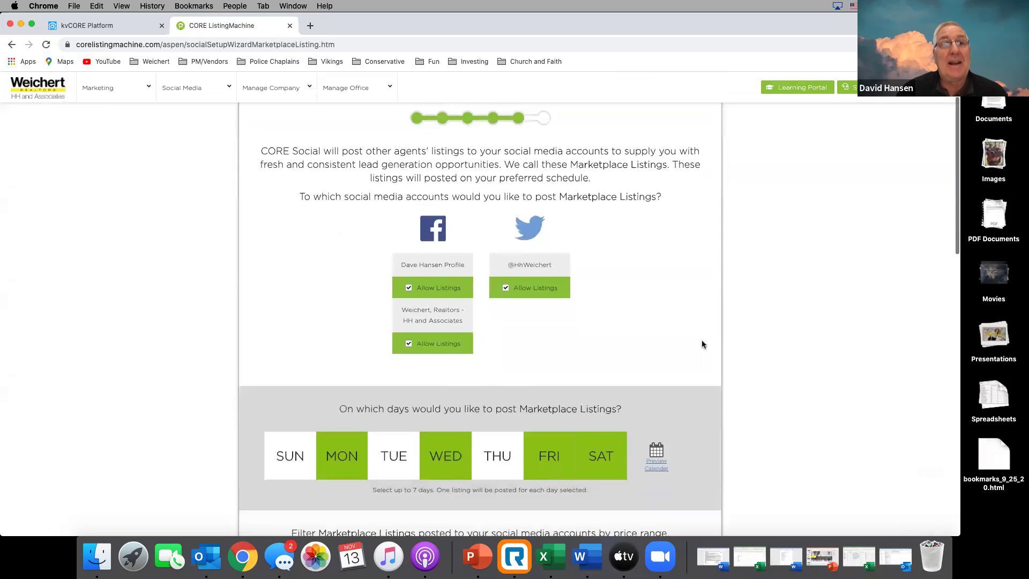
pyautogui.scroll(2, 702, 343)
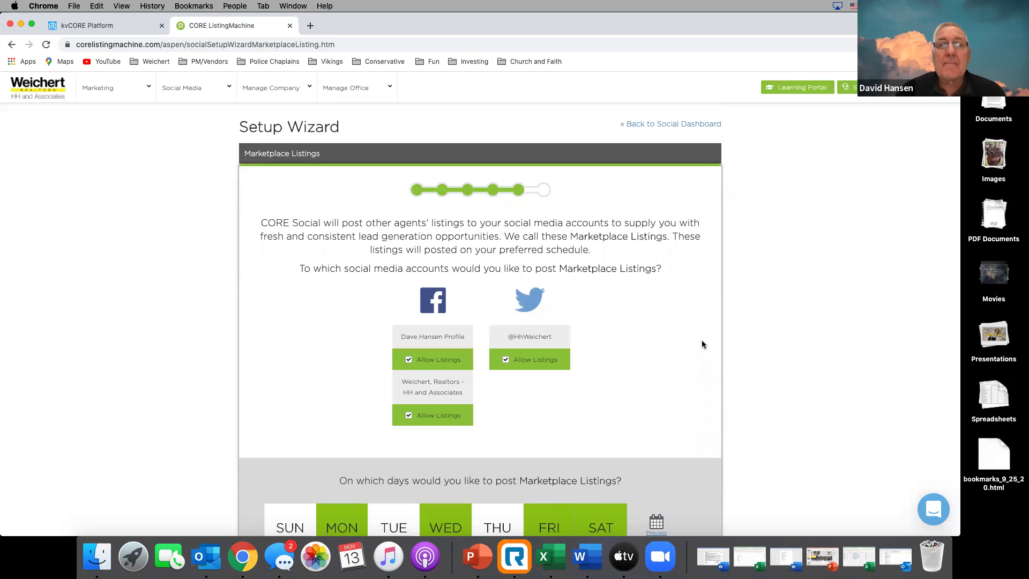
pyautogui.scroll(-2, 703, 344)
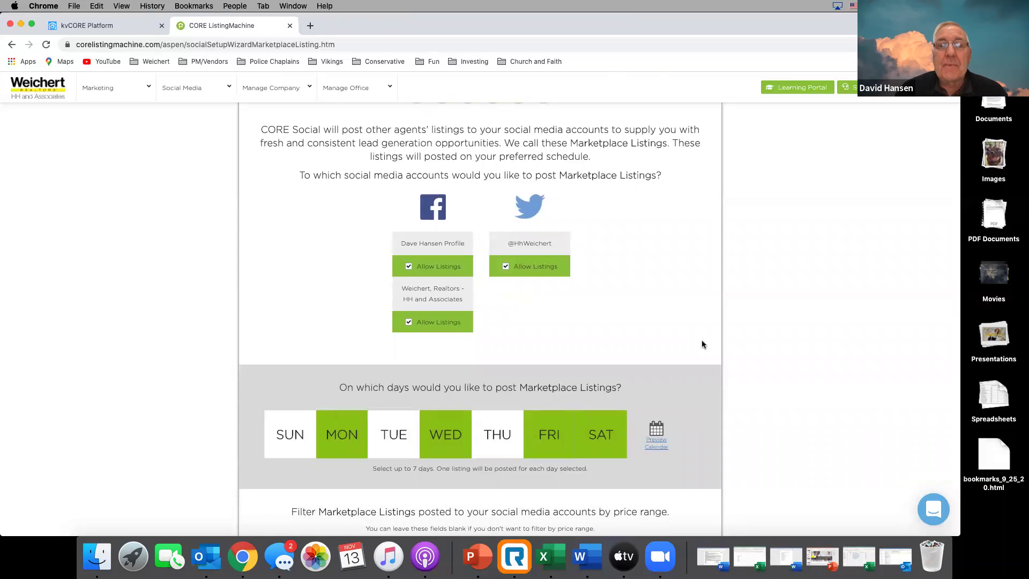
pyautogui.scroll(-1, 703, 344)
pyautogui.scroll(3, 702, 343)
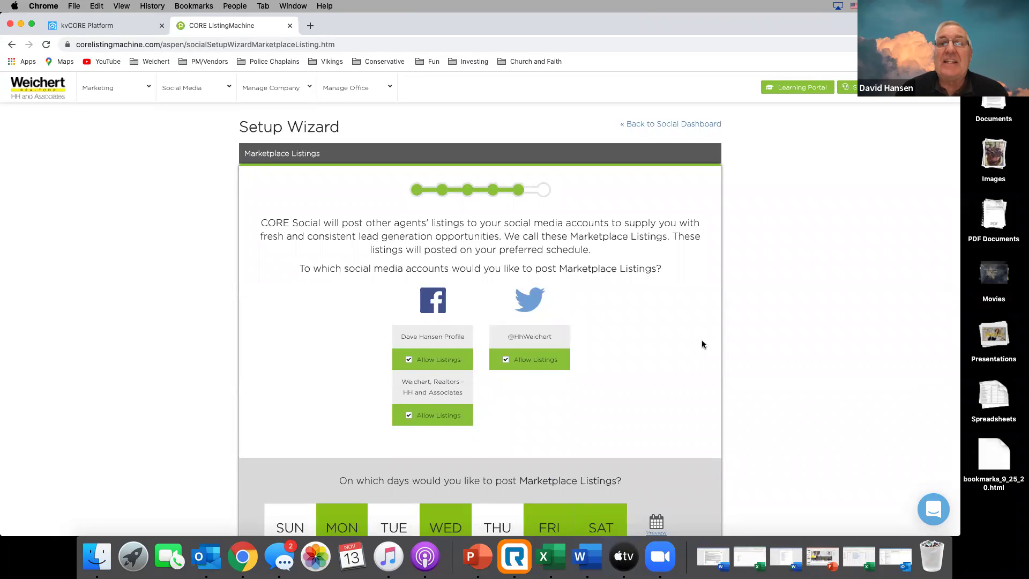
pyautogui.scroll(-4, 702, 344)
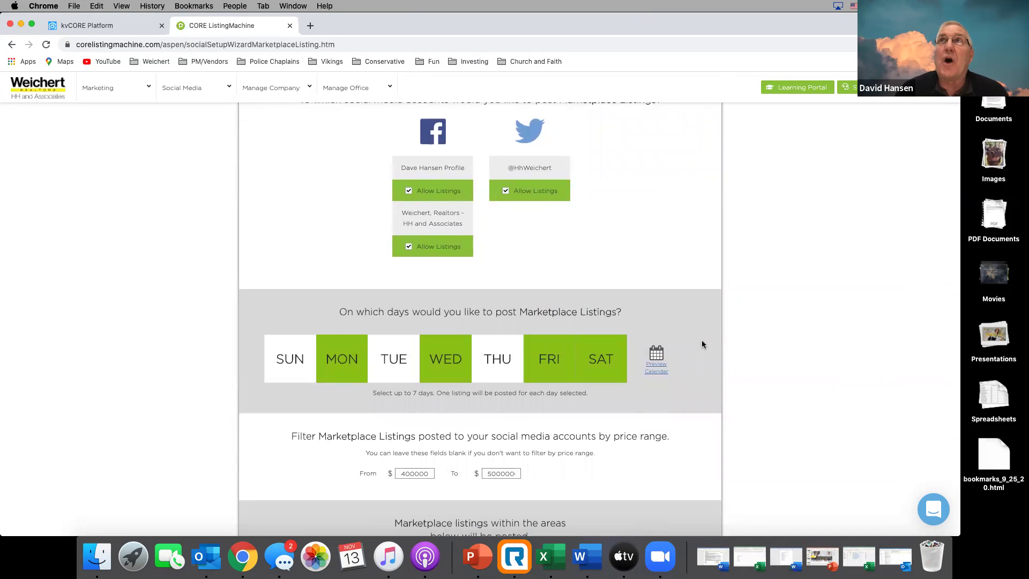
pyautogui.scroll(2, 702, 344)
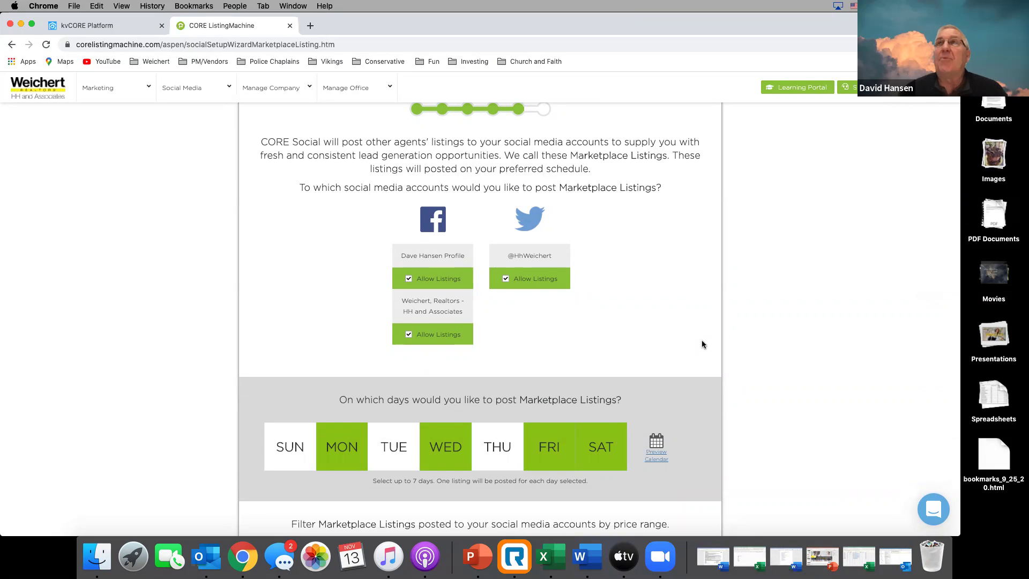
pyautogui.scroll(-5, 703, 343)
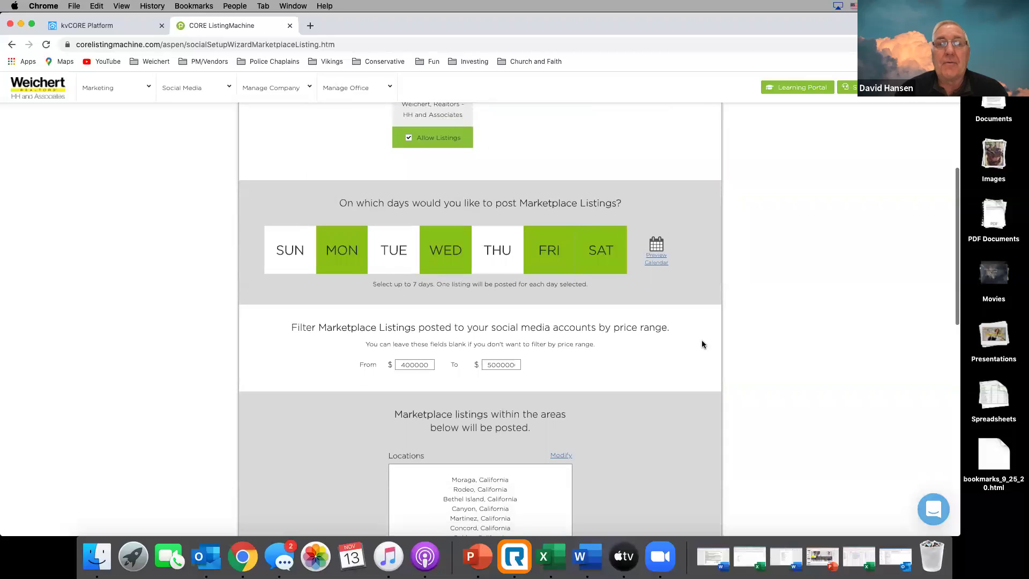
pyautogui.scroll(-1, 702, 343)
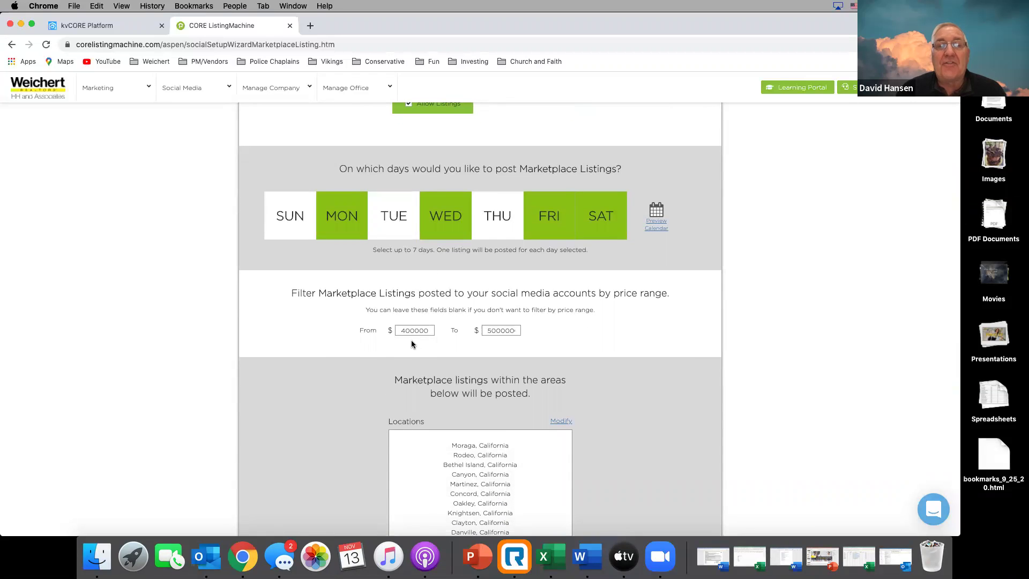
# Step: Change the Marketplace Listings 'To' price from 500000 to 1000000, keeping the 400000 minimum
pyautogui.click(519, 330)
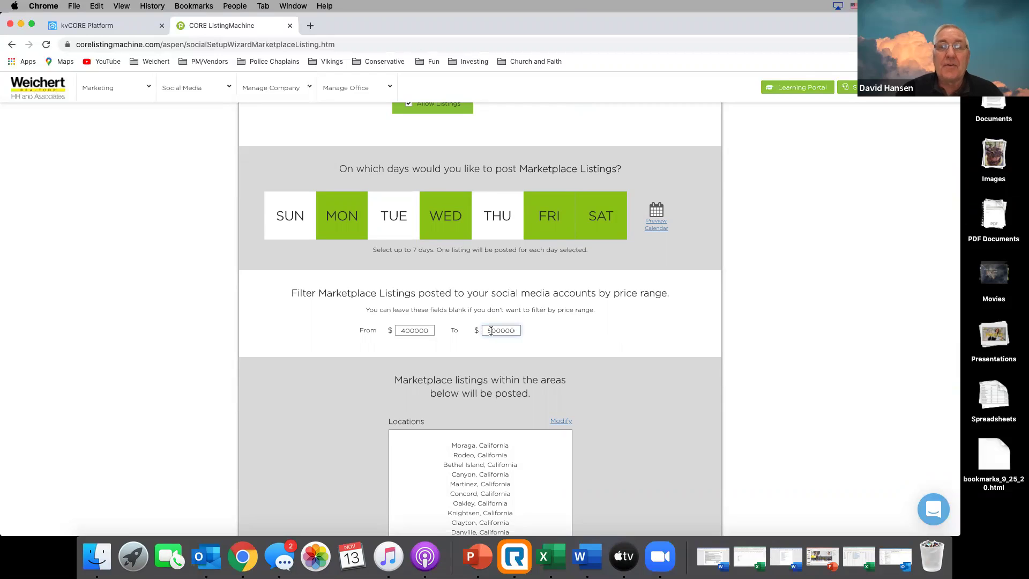
pyautogui.press('BackSpace')
pyautogui.press('BackSpace')
pyautogui.press('BackSpace')
pyautogui.press('BackSpace')
pyautogui.press('BackSpace')
pyautogui.press('BackSpace')
pyautogui.write('600000')
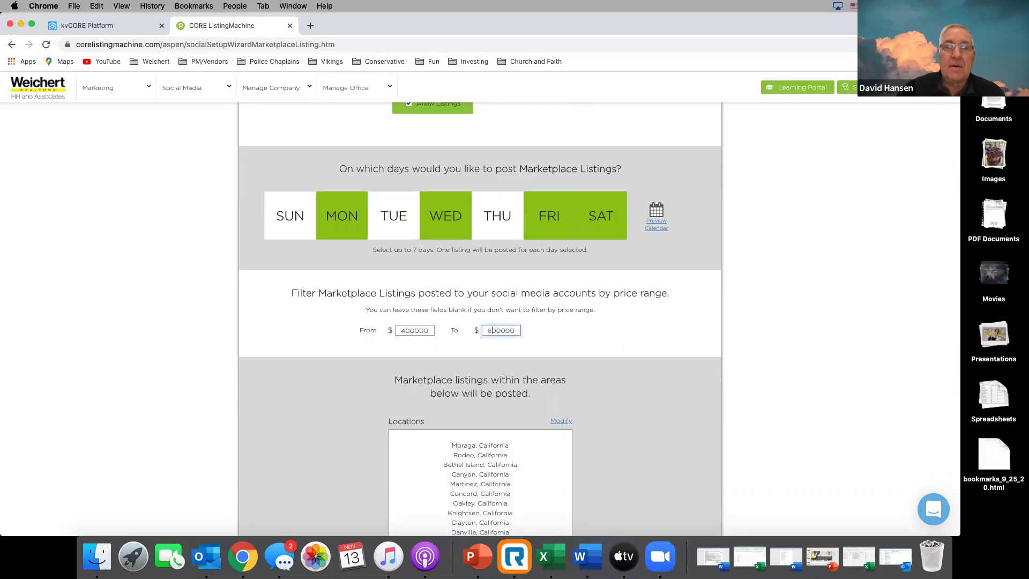
pyautogui.click(487, 331)
pyautogui.write('1')
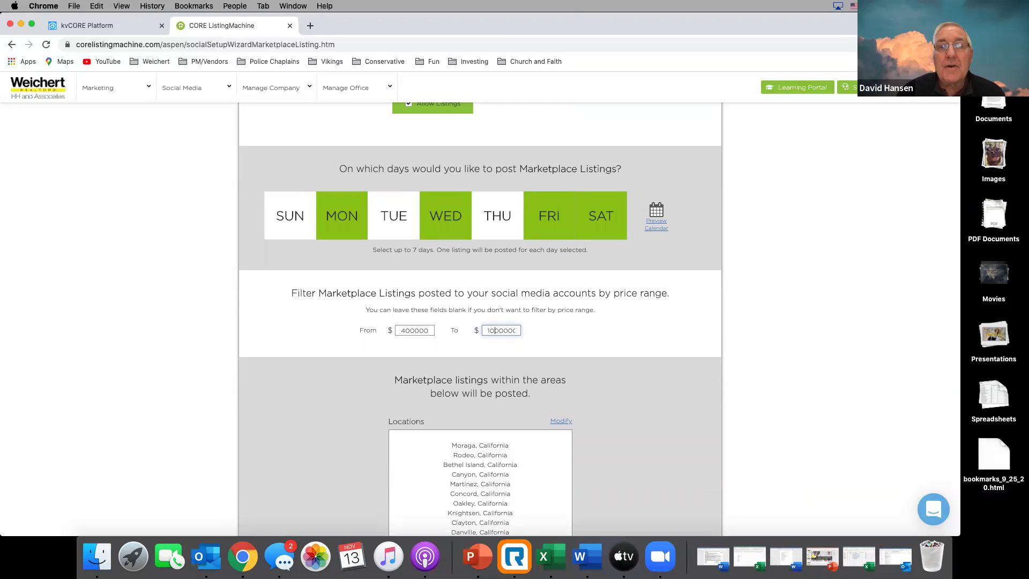
pyautogui.press('BackSpace')
pyautogui.click(501, 330)
pyautogui.press('Home')
pyautogui.write('1')
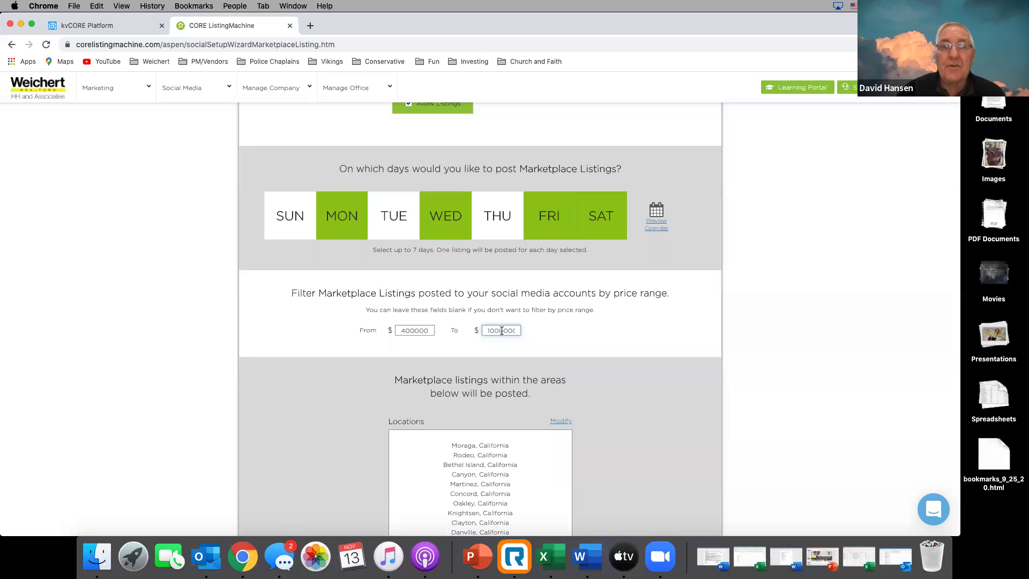
pyautogui.scroll(-10, 613, 349)
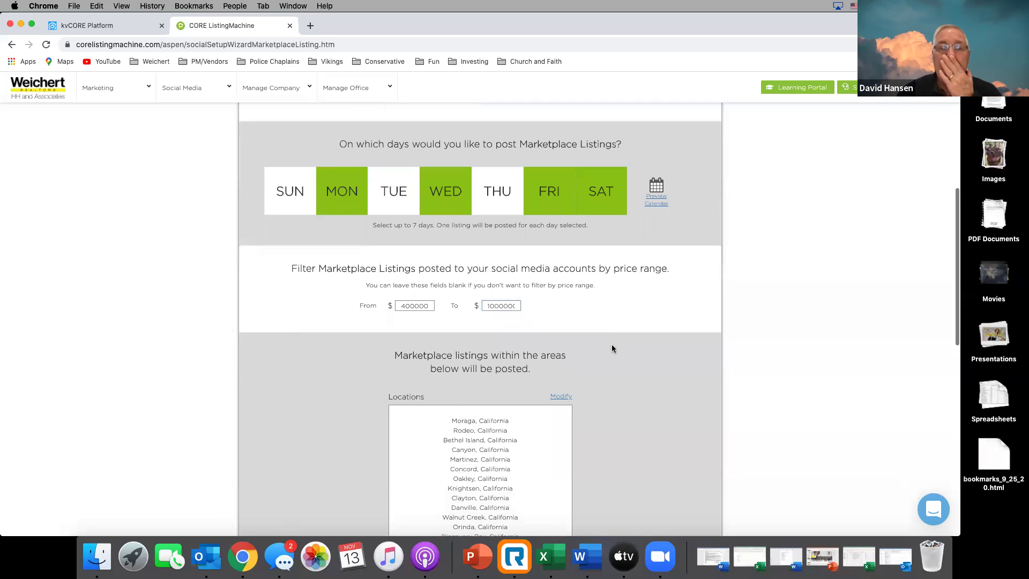
pyautogui.scroll(-5, 613, 348)
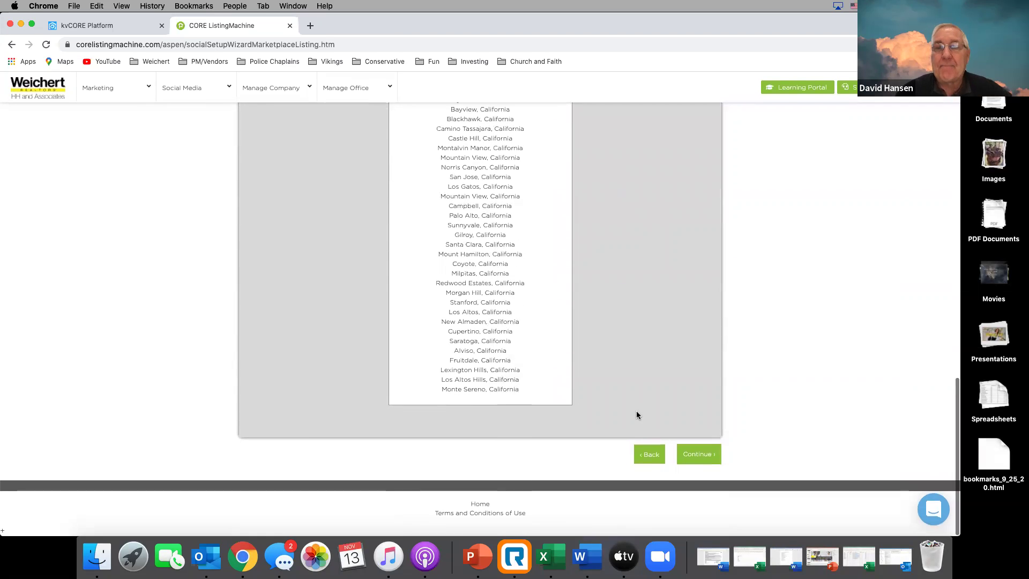
# Step: Save the Marketplace Listings settings and accept the agent photo and name details
pyautogui.click(697, 456)
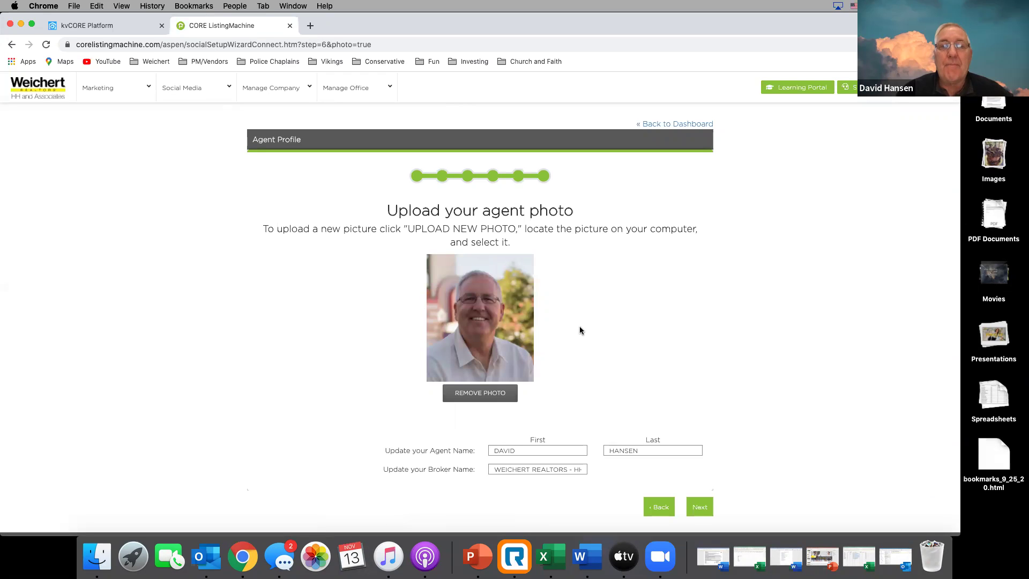
pyautogui.scroll(-2, 680, 324)
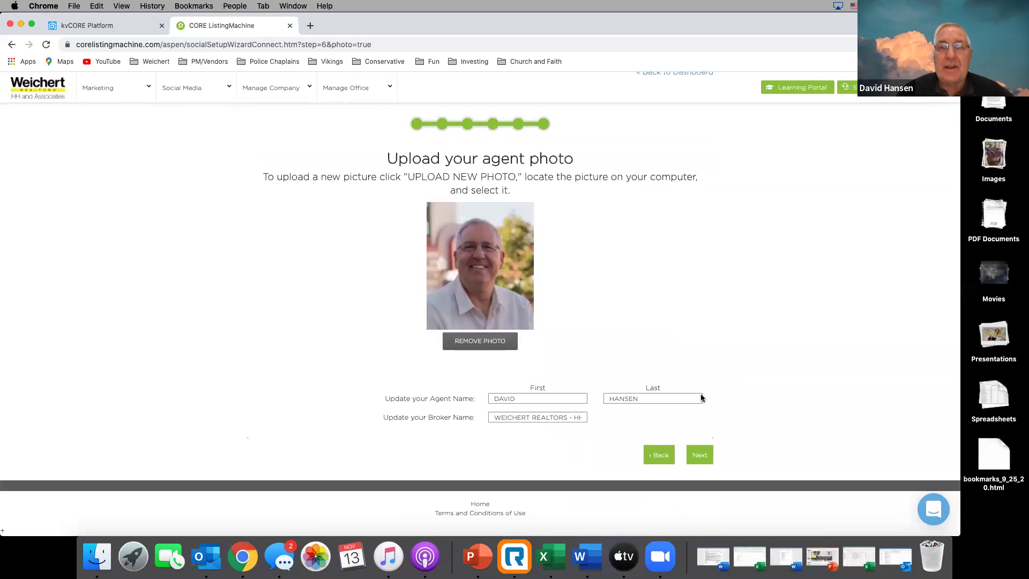
pyautogui.click(700, 456)
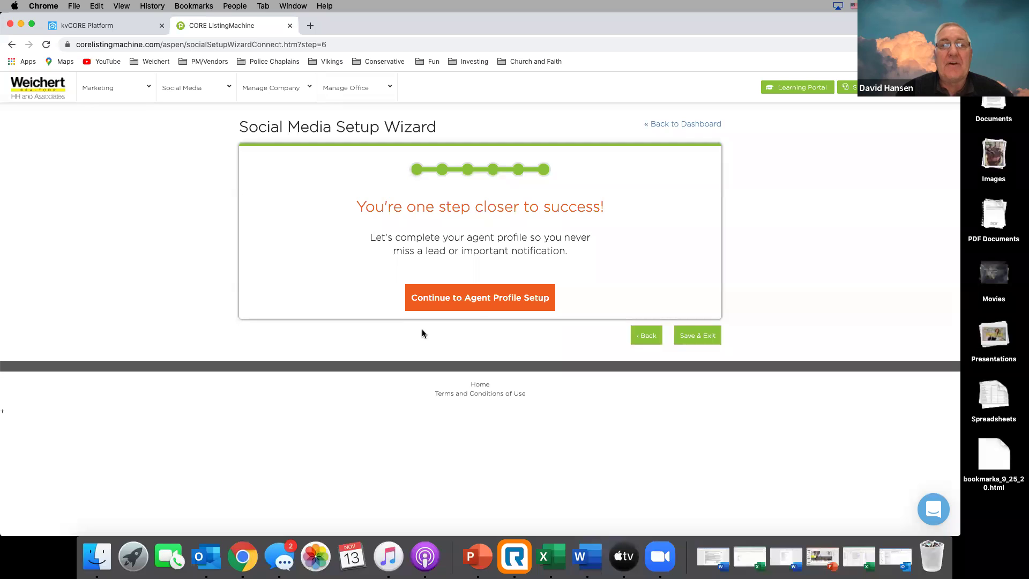
# Step: Start agent profile setup, accepting the agent info and leaving the biography empty
pyautogui.click(504, 301)
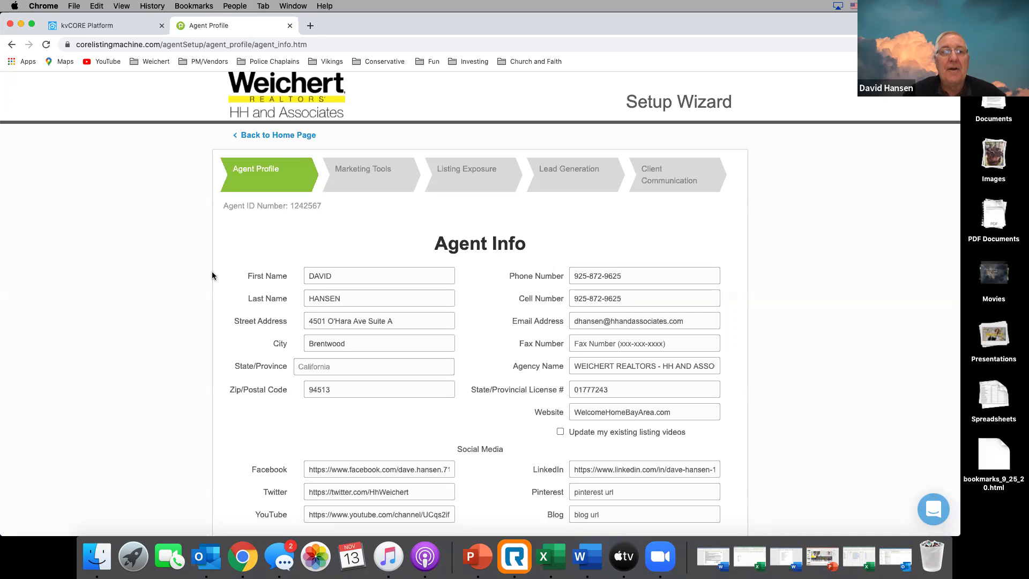
pyautogui.scroll(-3, 212, 275)
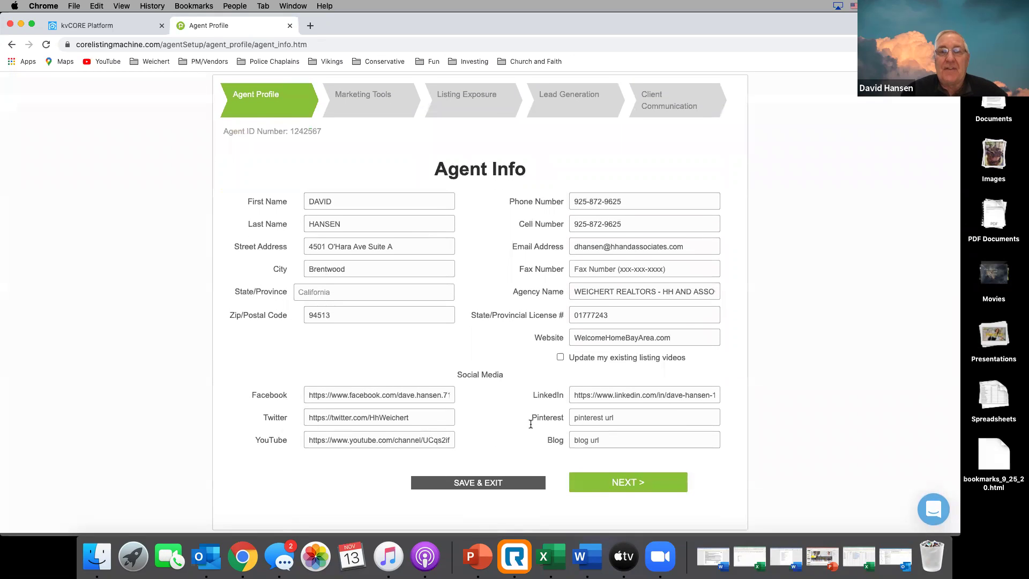
pyautogui.click(638, 487)
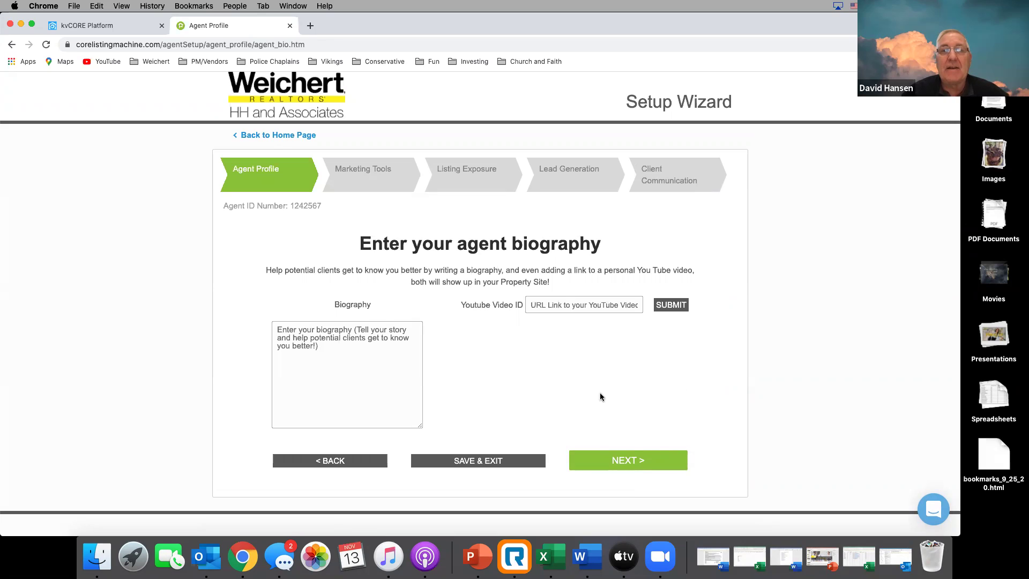
pyautogui.click(636, 462)
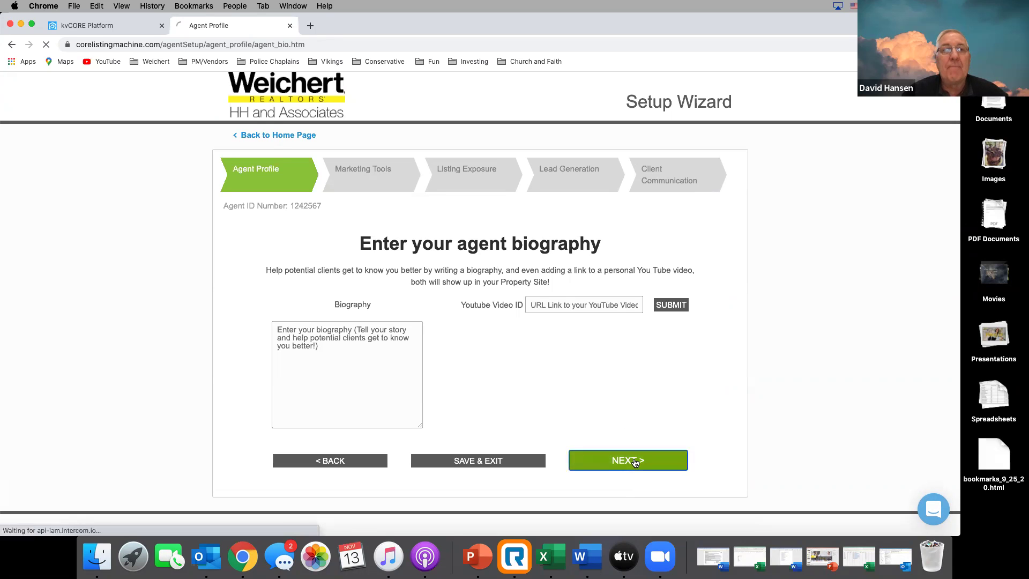
# Step: Keep the current agent photo, company logo and brokerage's print suite style
pyautogui.scroll(-1, 648, 376)
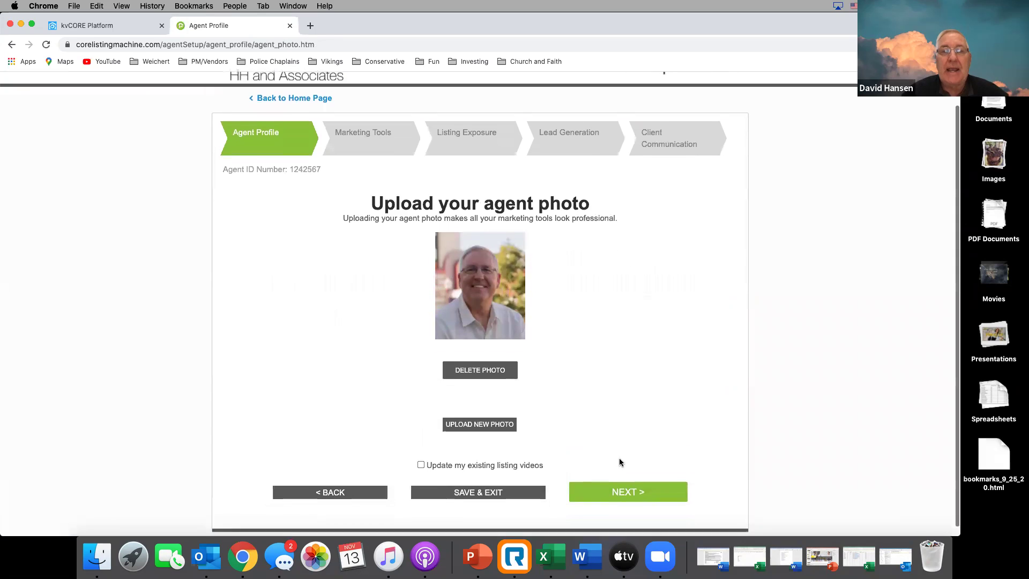
pyautogui.click(626, 493)
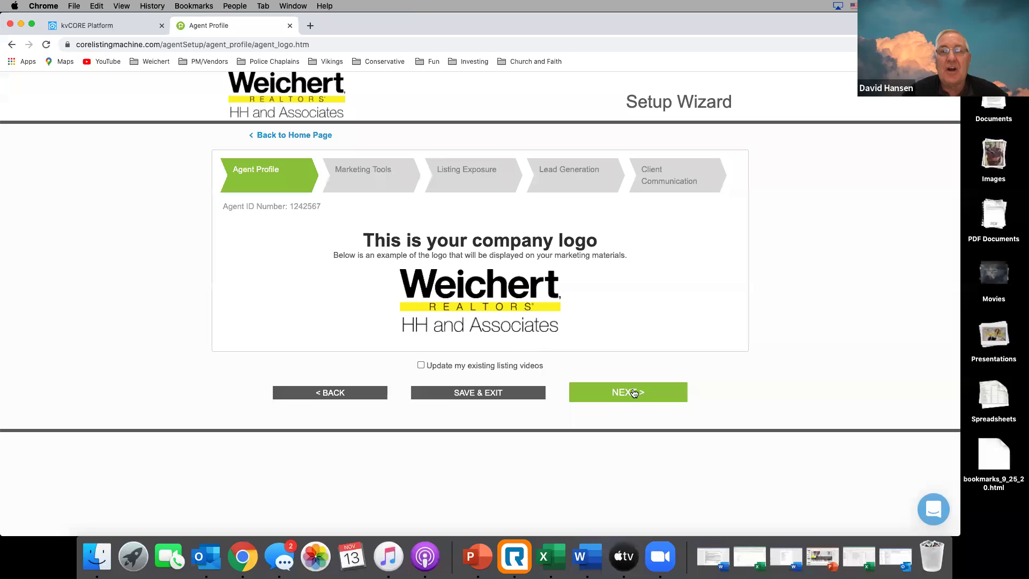
pyautogui.click(635, 393)
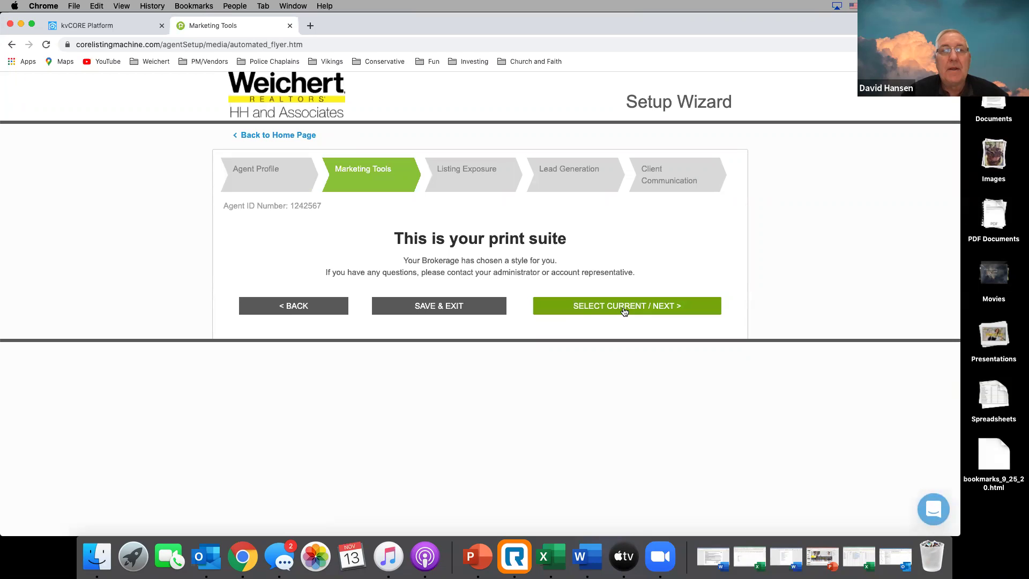
pyautogui.click(624, 312)
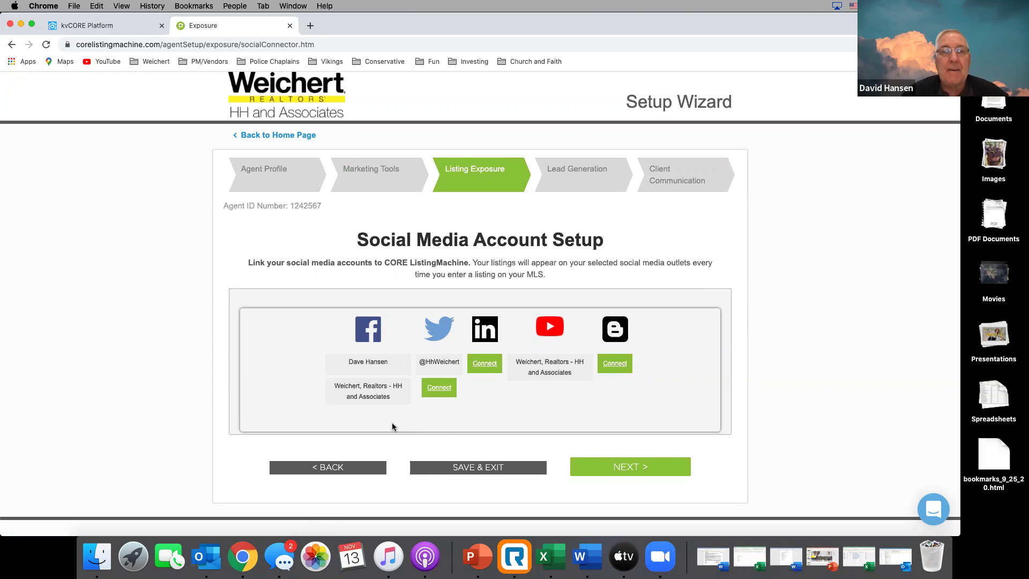
# Step: Continue past Social Media Account Setup to the My Listings post settings
pyautogui.click(641, 468)
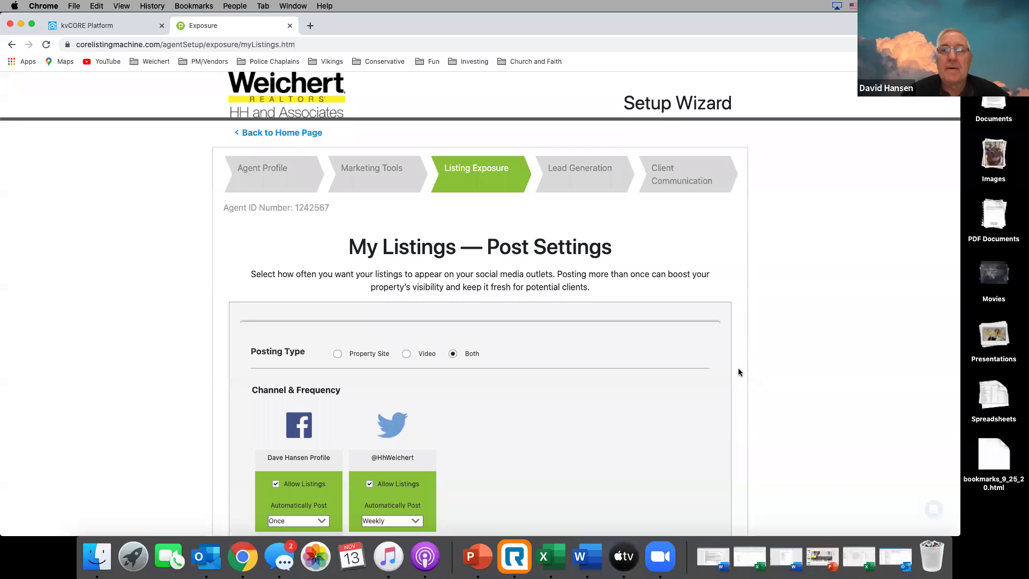
pyautogui.scroll(-3, 744, 354)
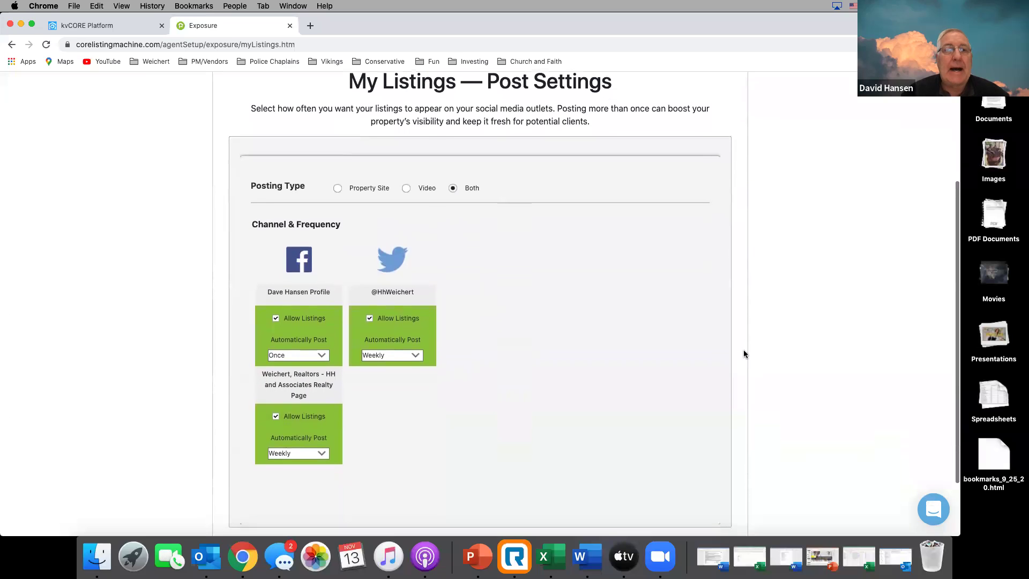